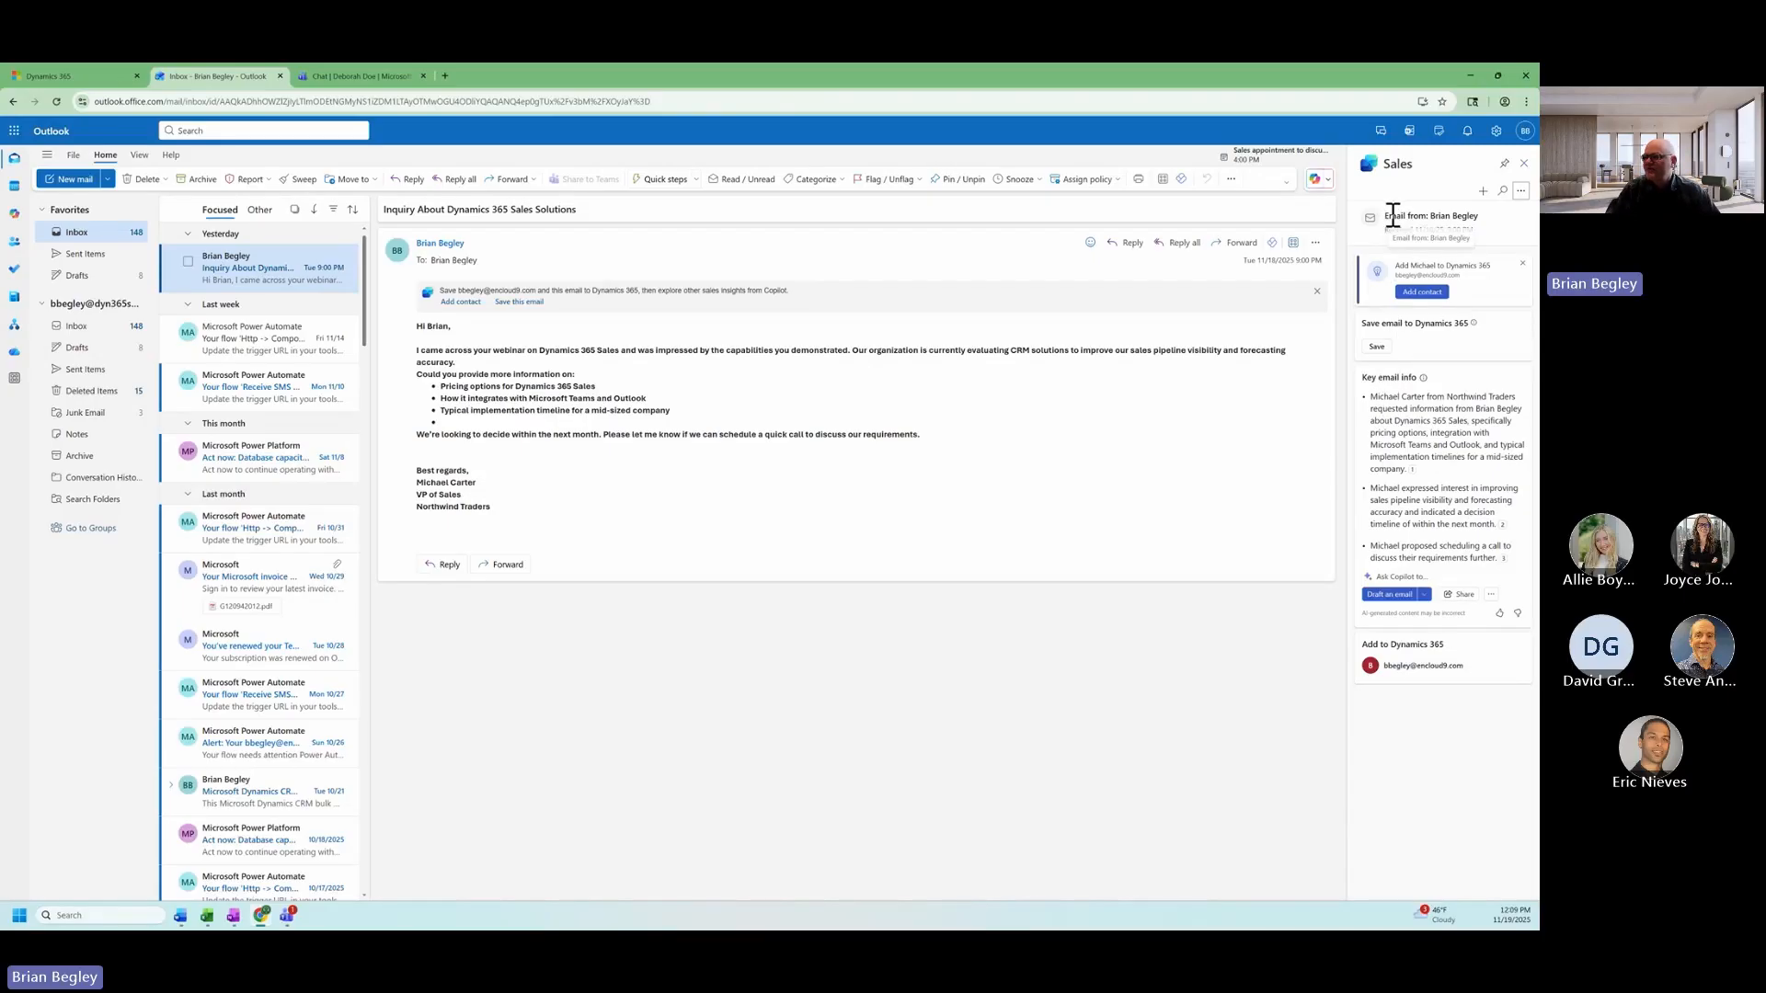
Review the key email info summary generated for the Dynamics 365 Sales inquiry email.
{"action": "left_click_drag", "start_coordinate": [1370, 402], "coordinate": [1495, 566]}
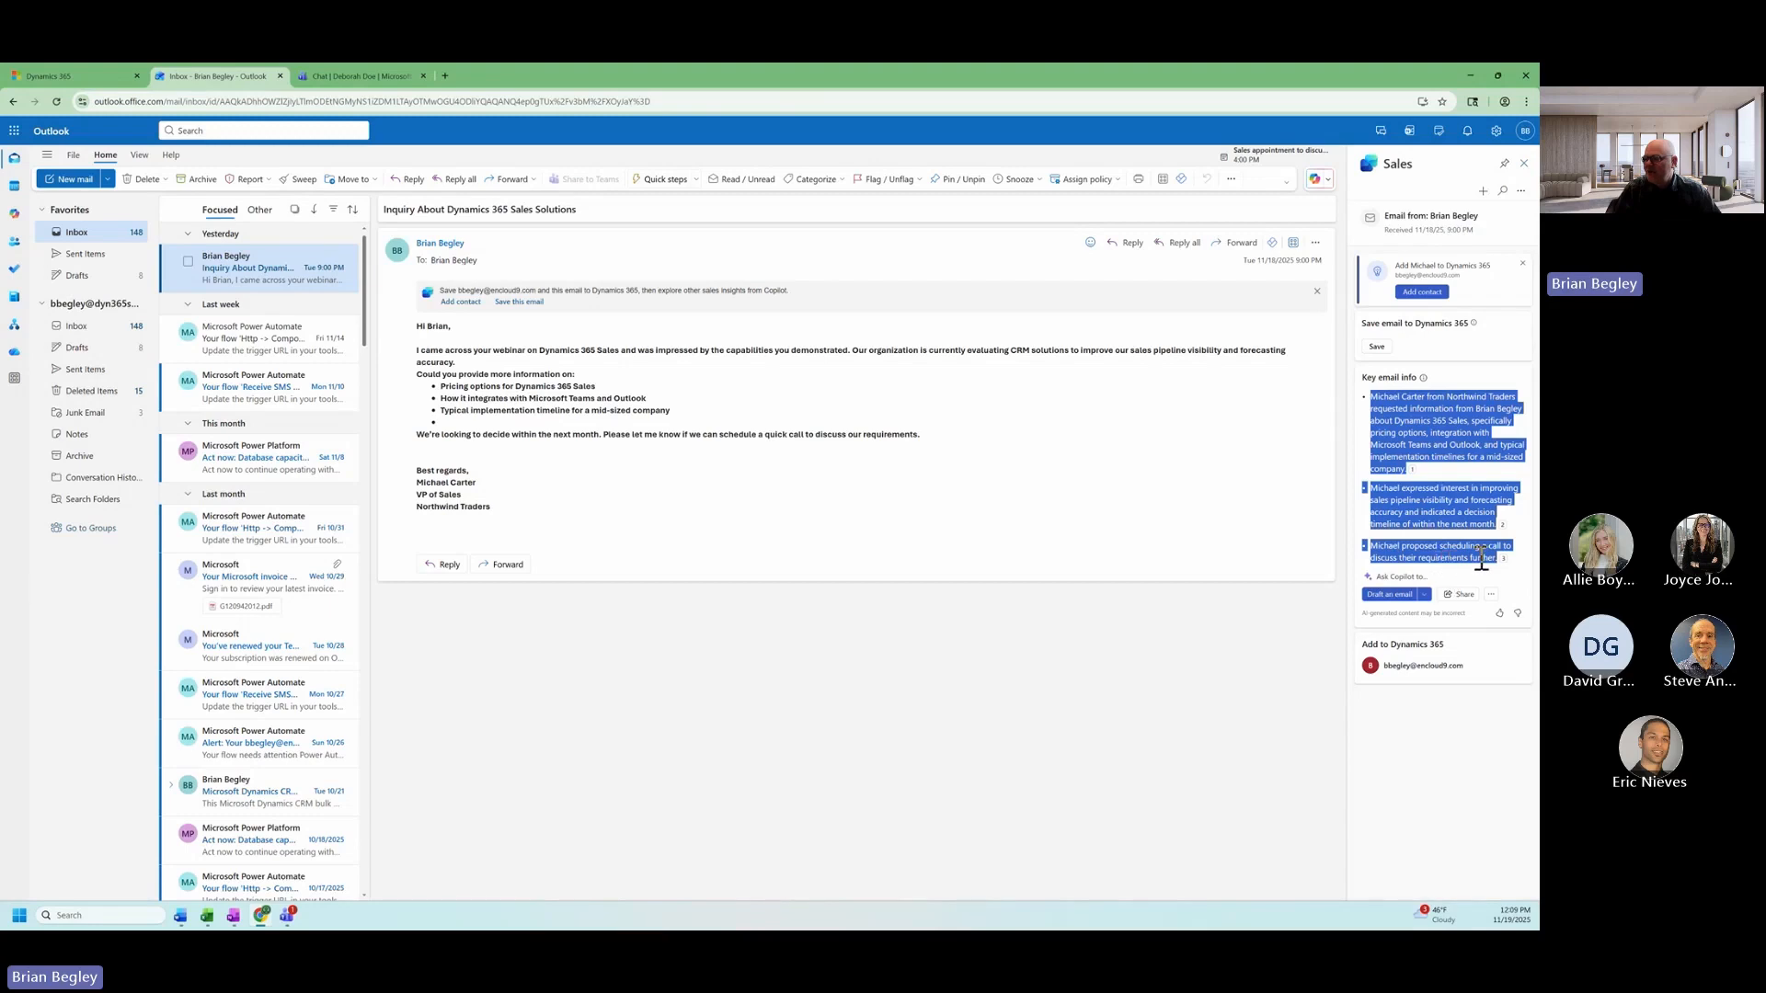
{"action": "left_click", "coordinate": [1131, 513]}
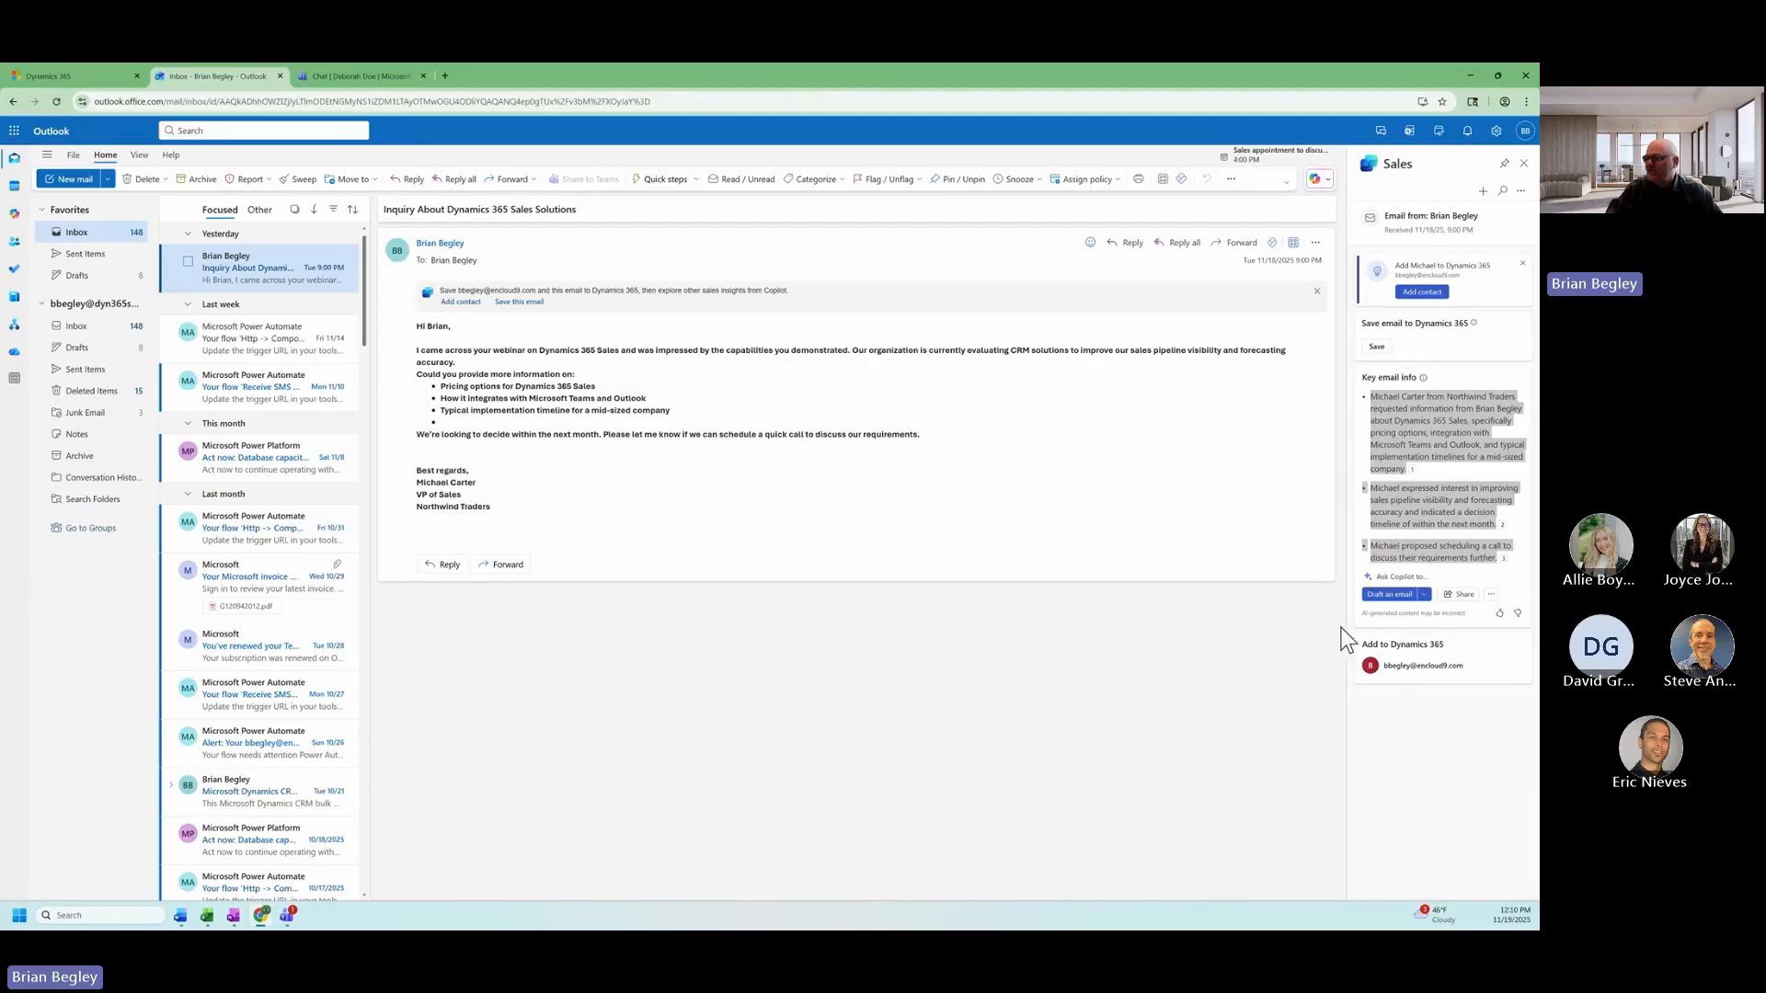
{"action": "left_click", "coordinate": [1488, 643]}
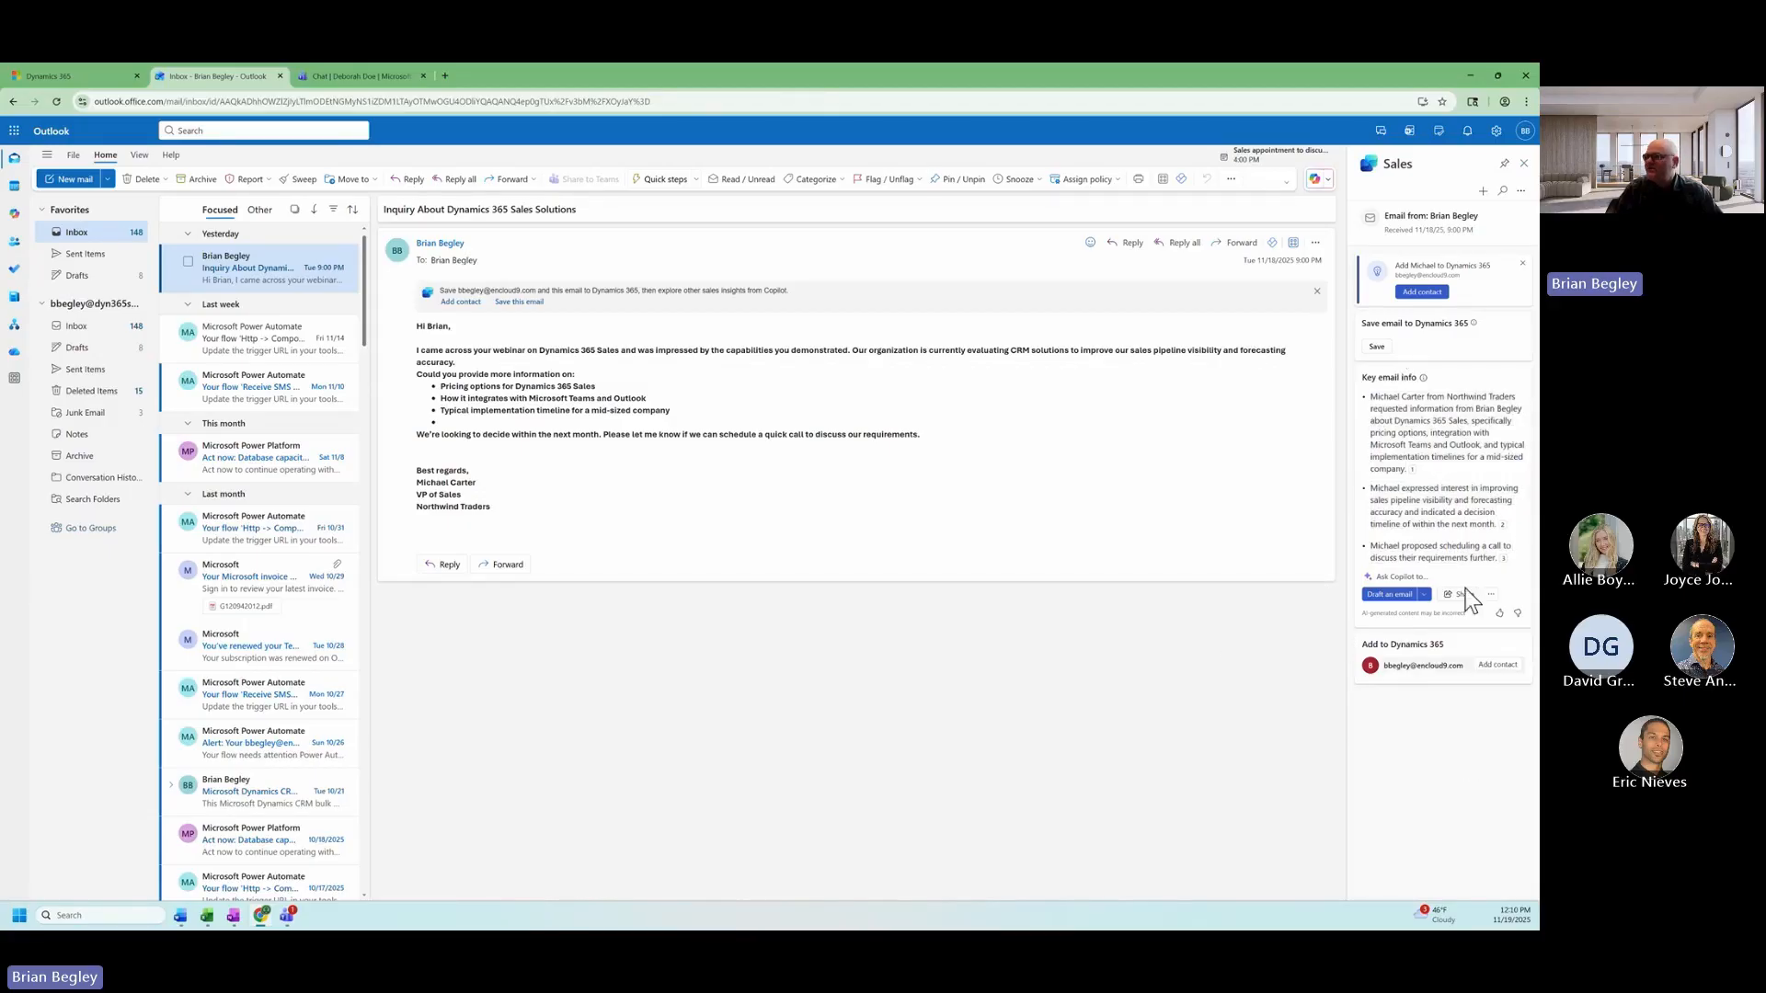
Start a new lead record from the inquiry email and set its topic to "Interested in D365 Sales".
{"action": "left_click", "coordinate": [1485, 193]}
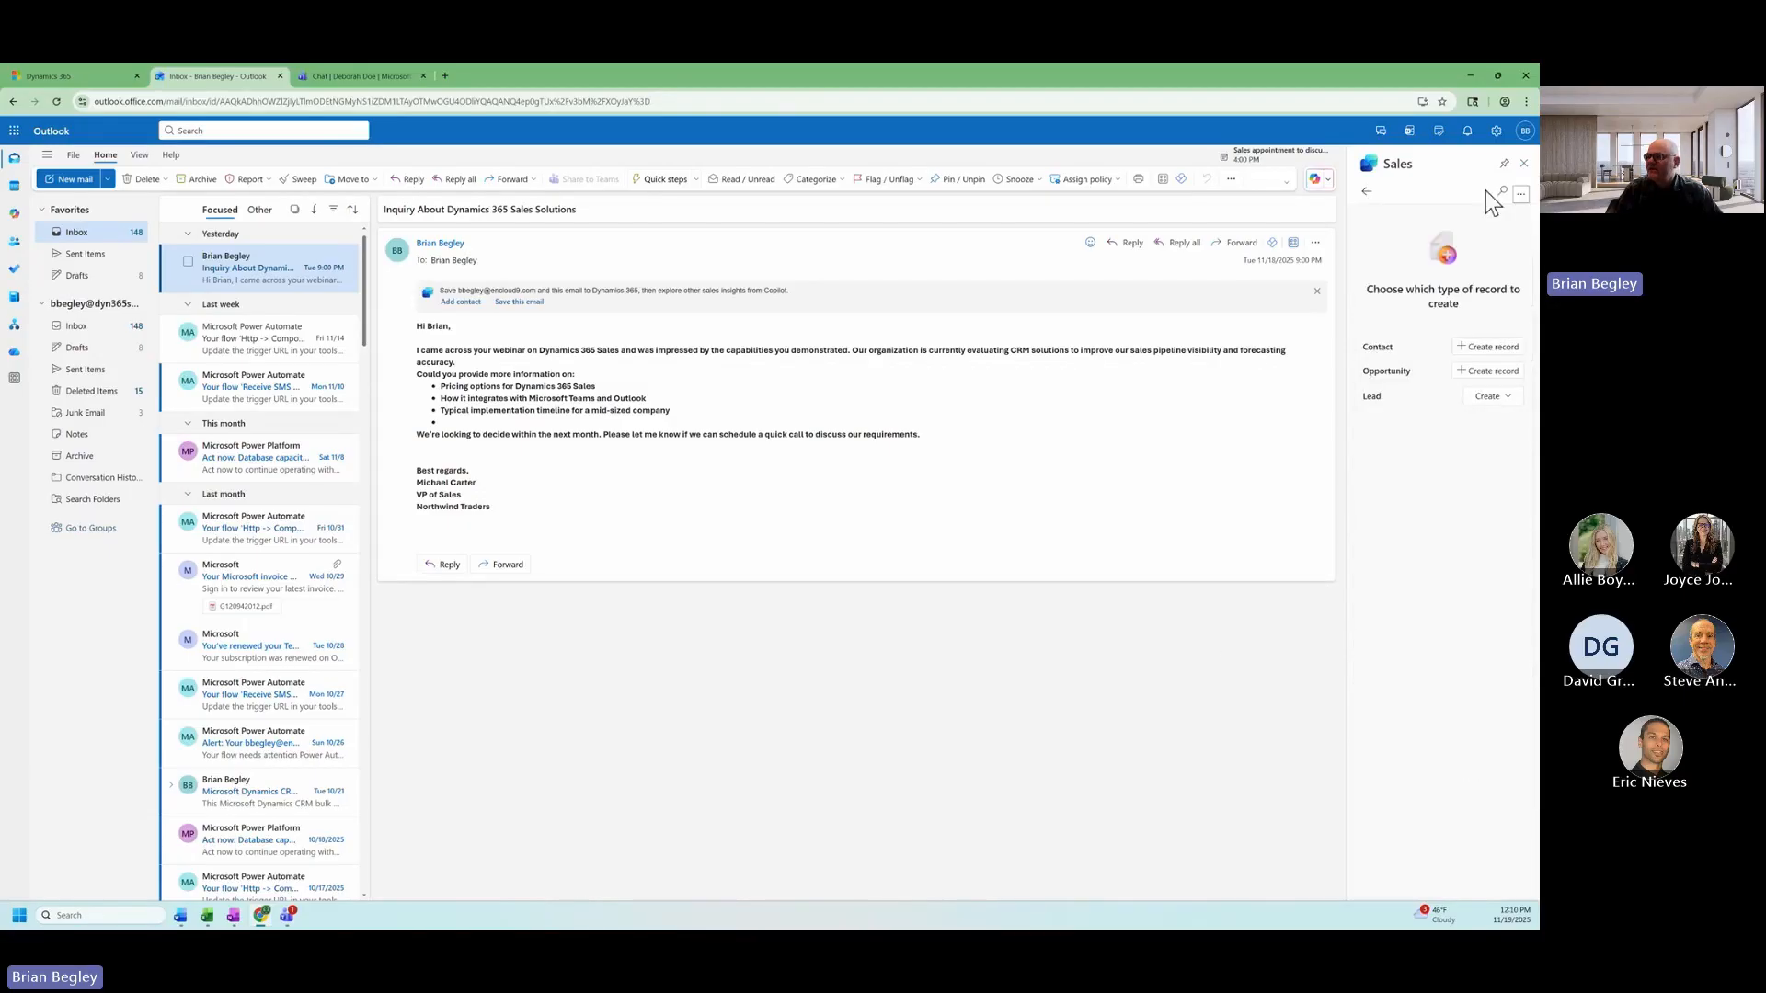
{"action": "left_click", "coordinate": [1507, 397]}
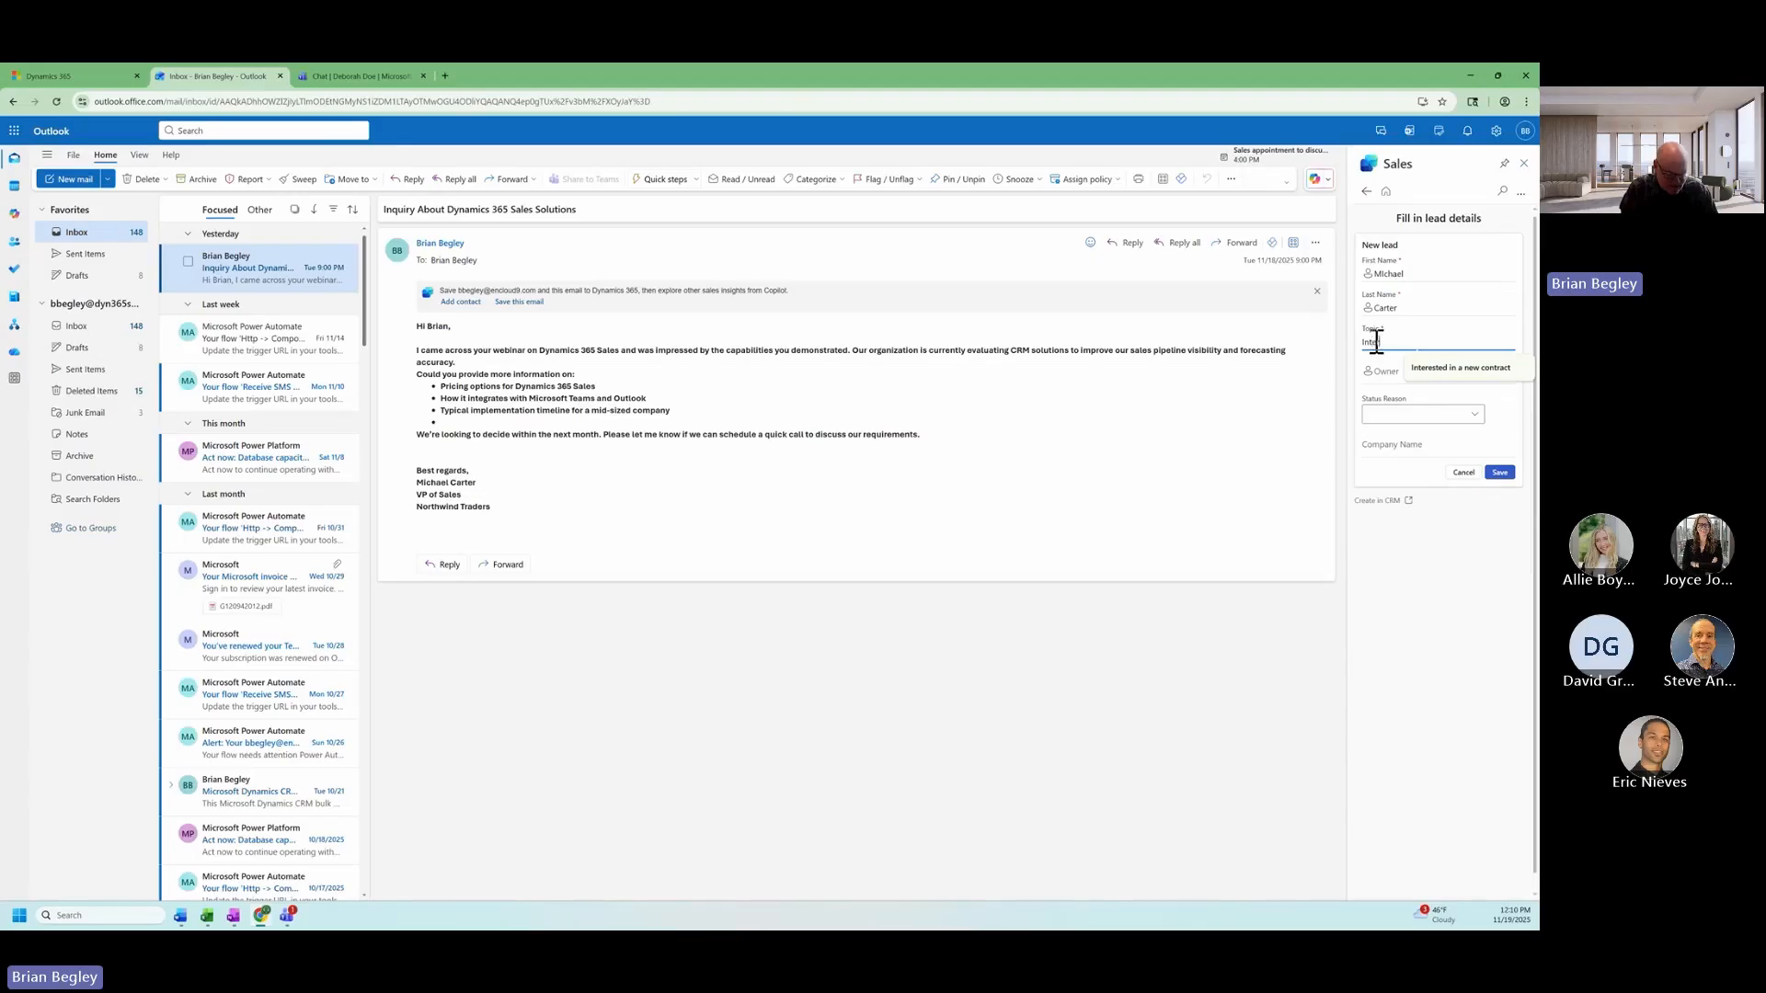
{"action": "type", "text": "ed in D365"}
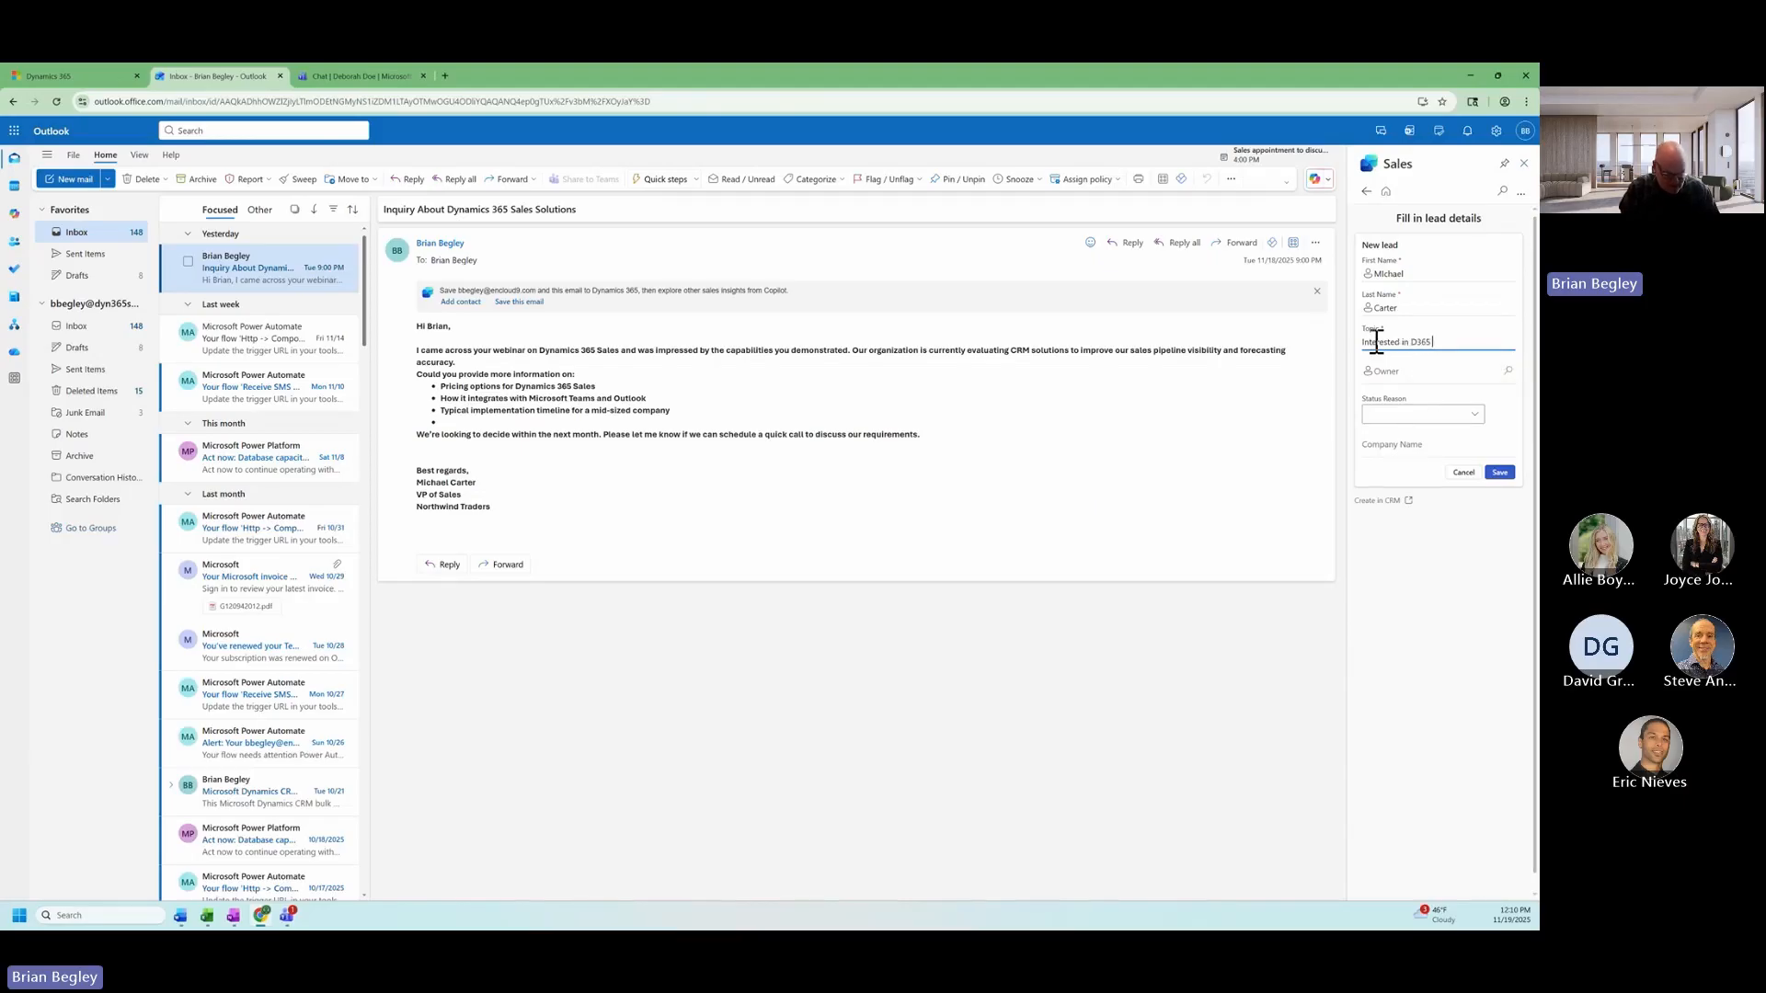
{"action": "type", "text": " Sales"}
Assign the new lead to the mailbox owner and set its status reason to New.
{"action": "left_click", "coordinate": [1477, 374]}
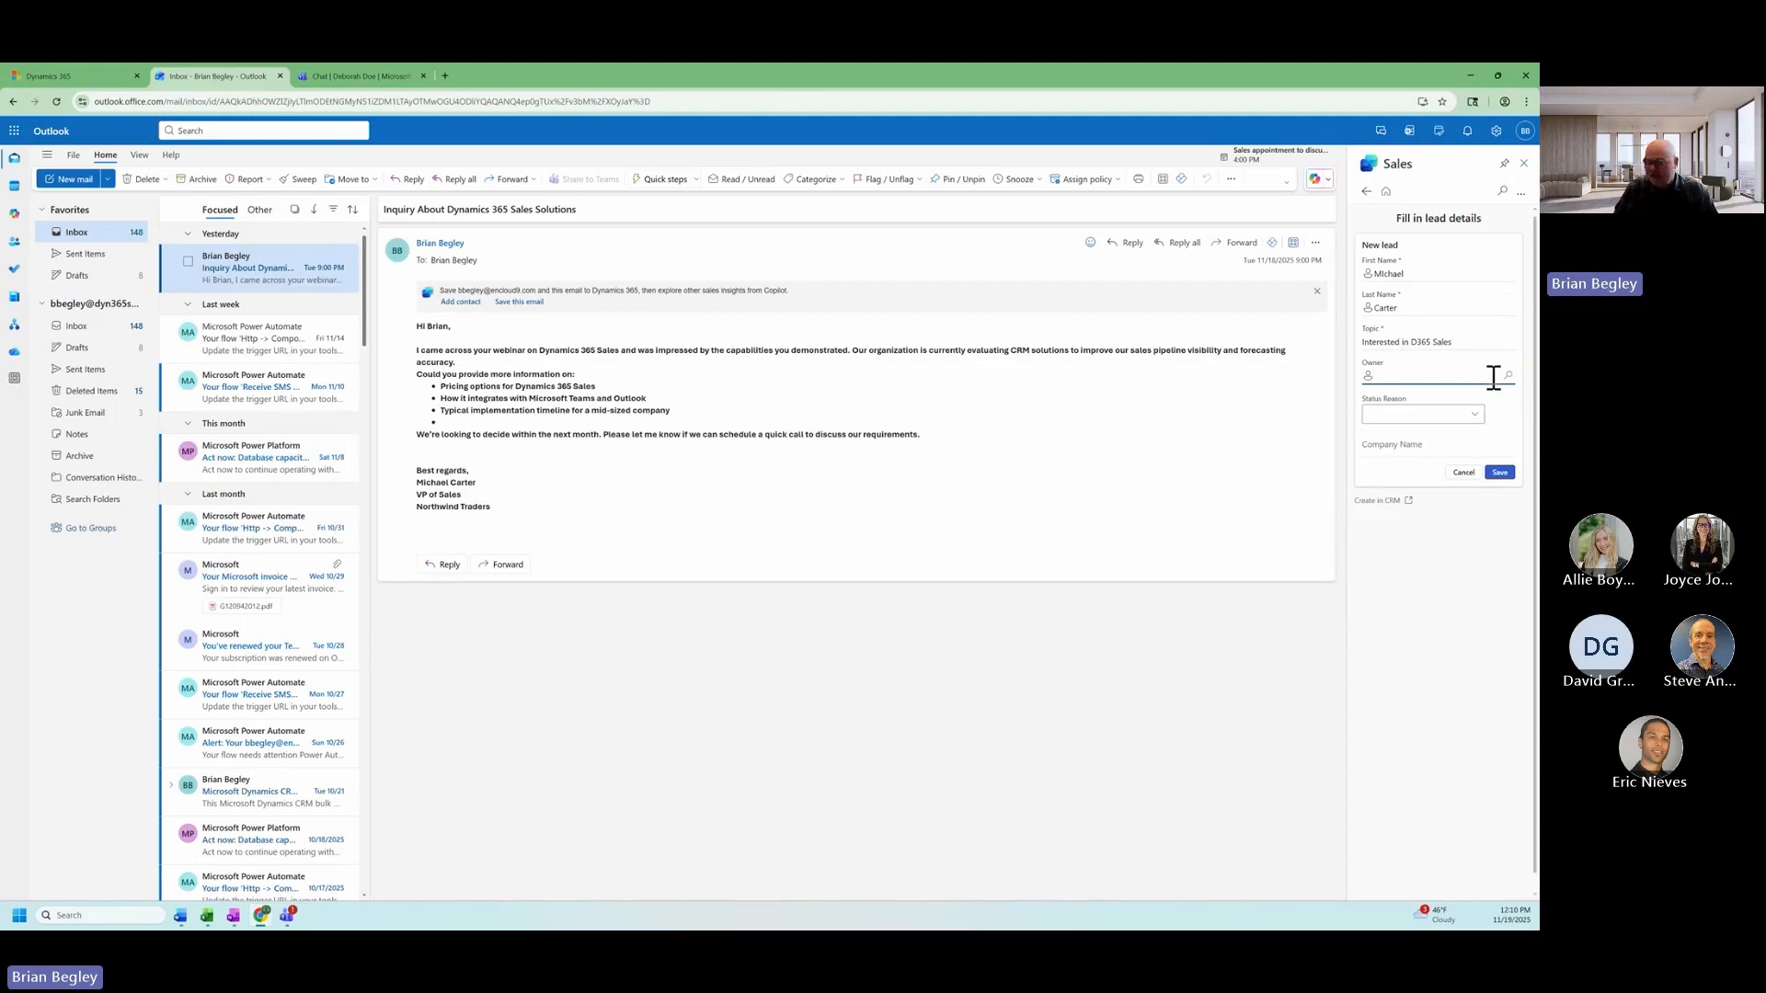
{"action": "type", "text": "brian"}
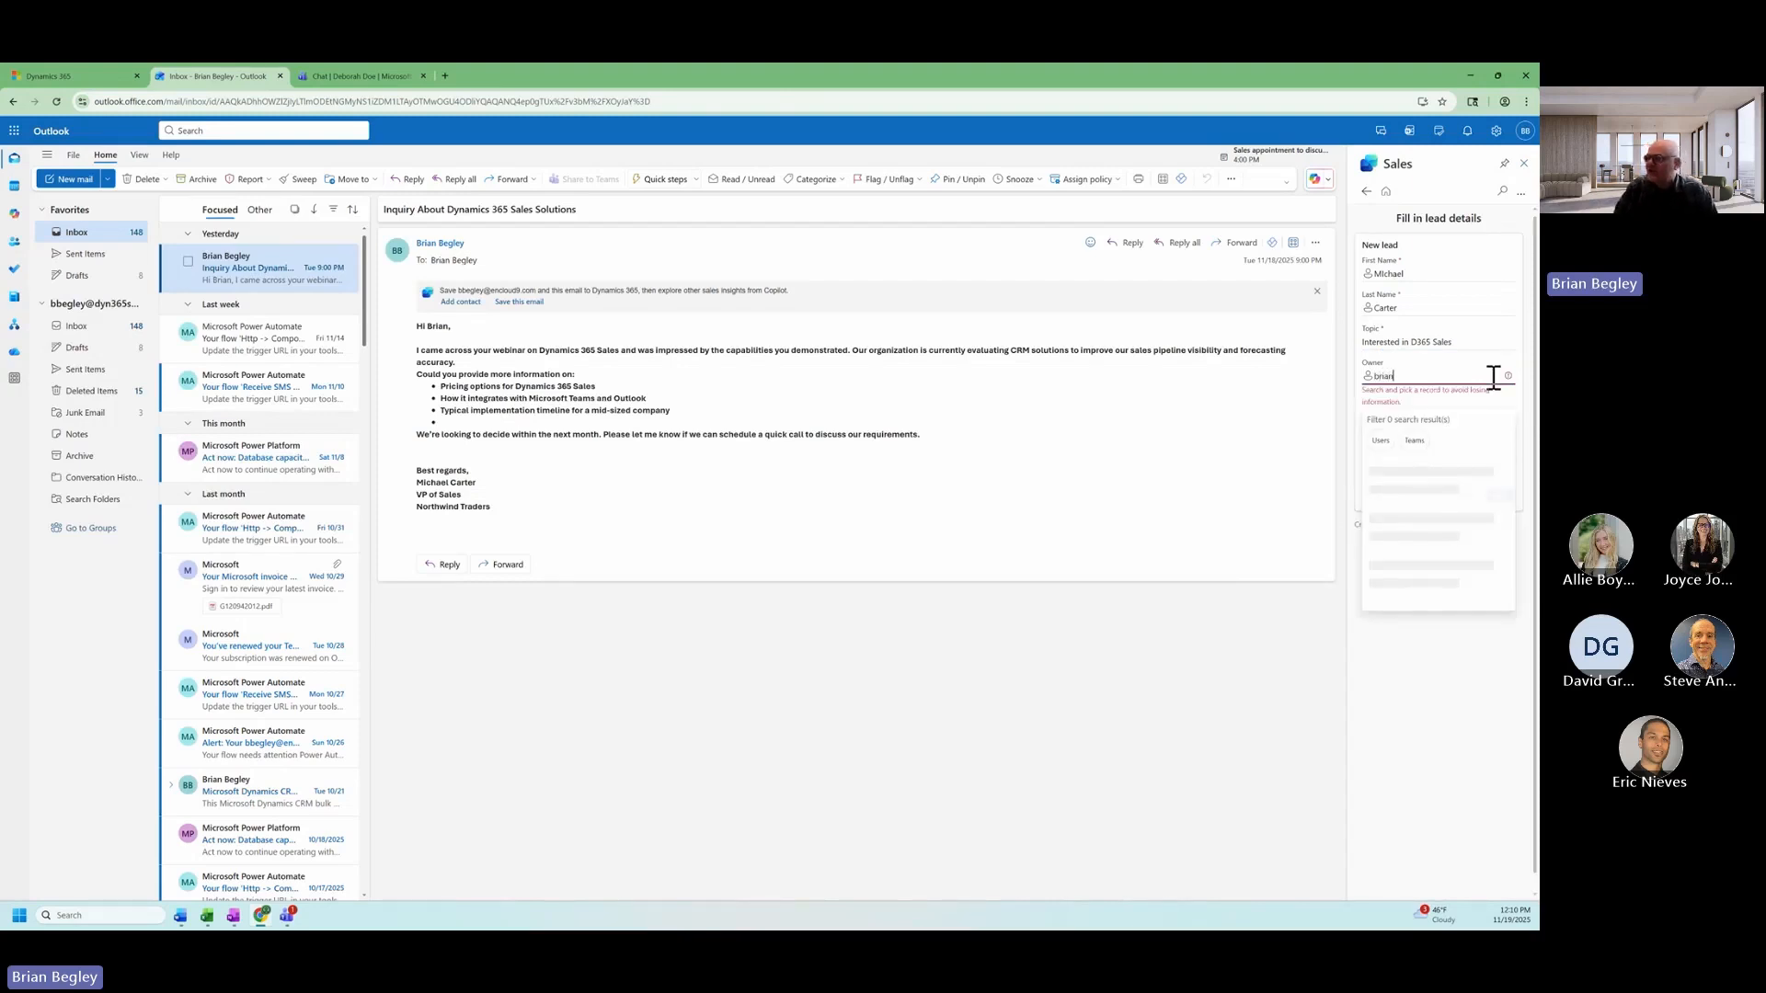
{"action": "left_click", "coordinate": [1413, 467]}
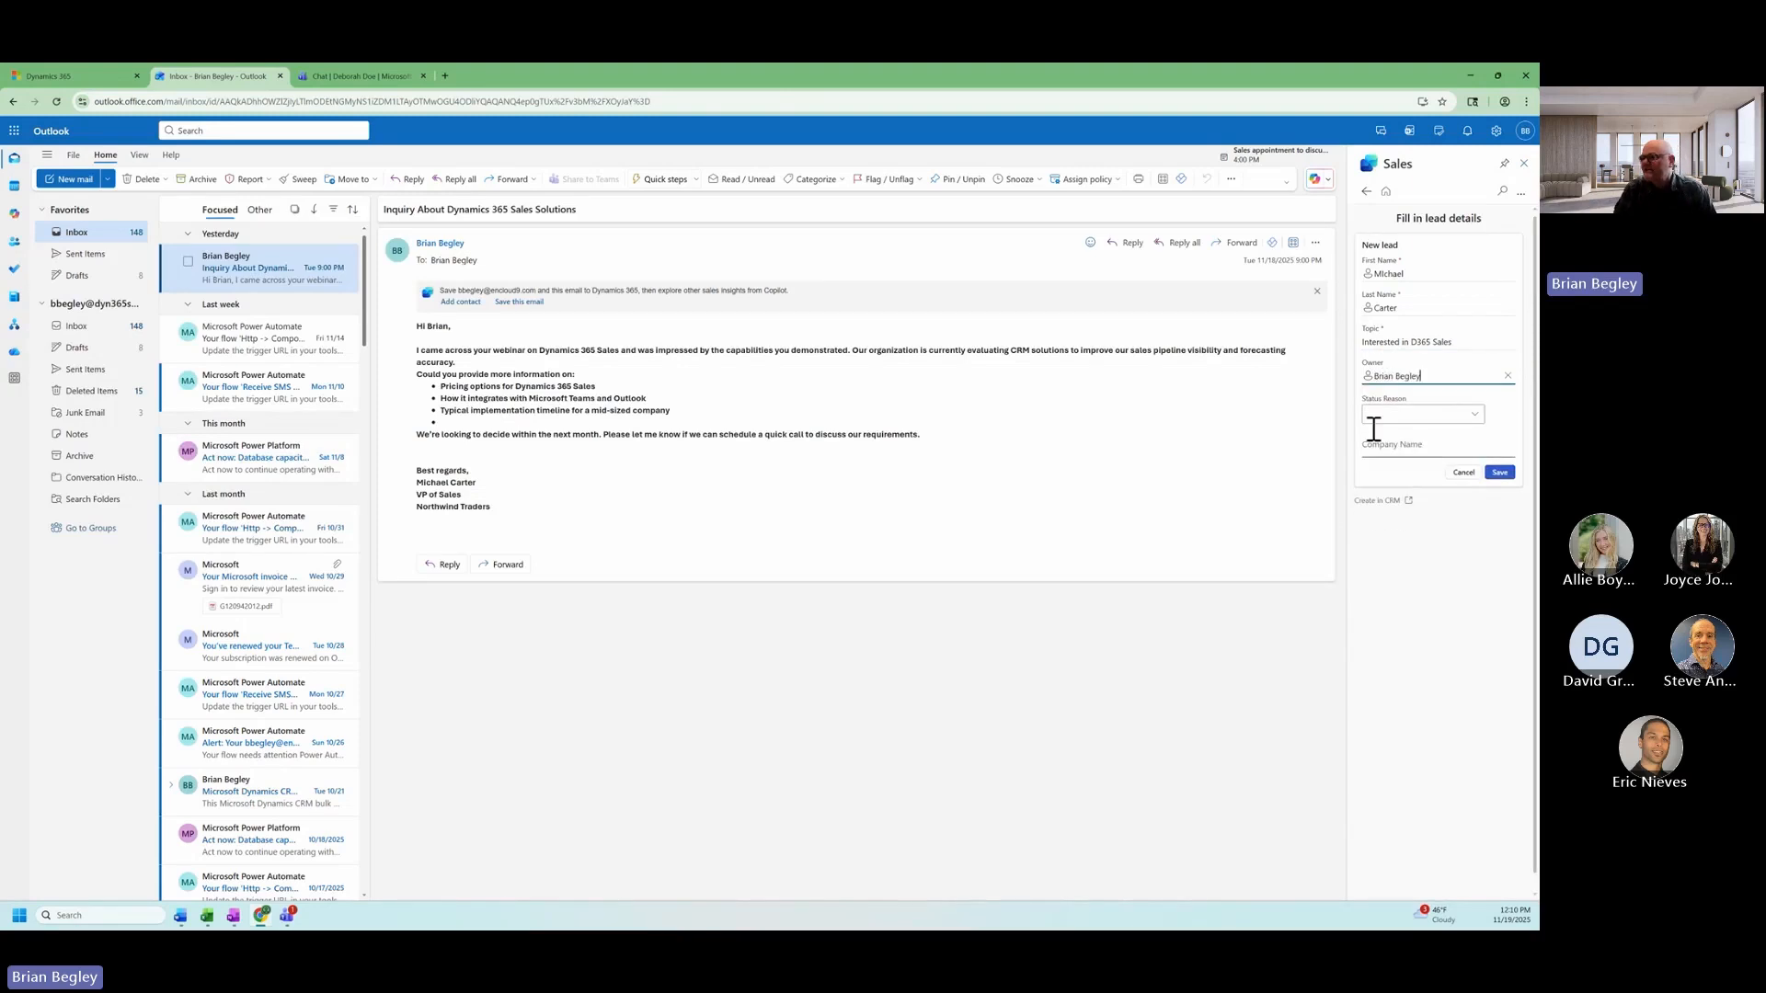
{"action": "left_click", "coordinate": [1476, 414]}
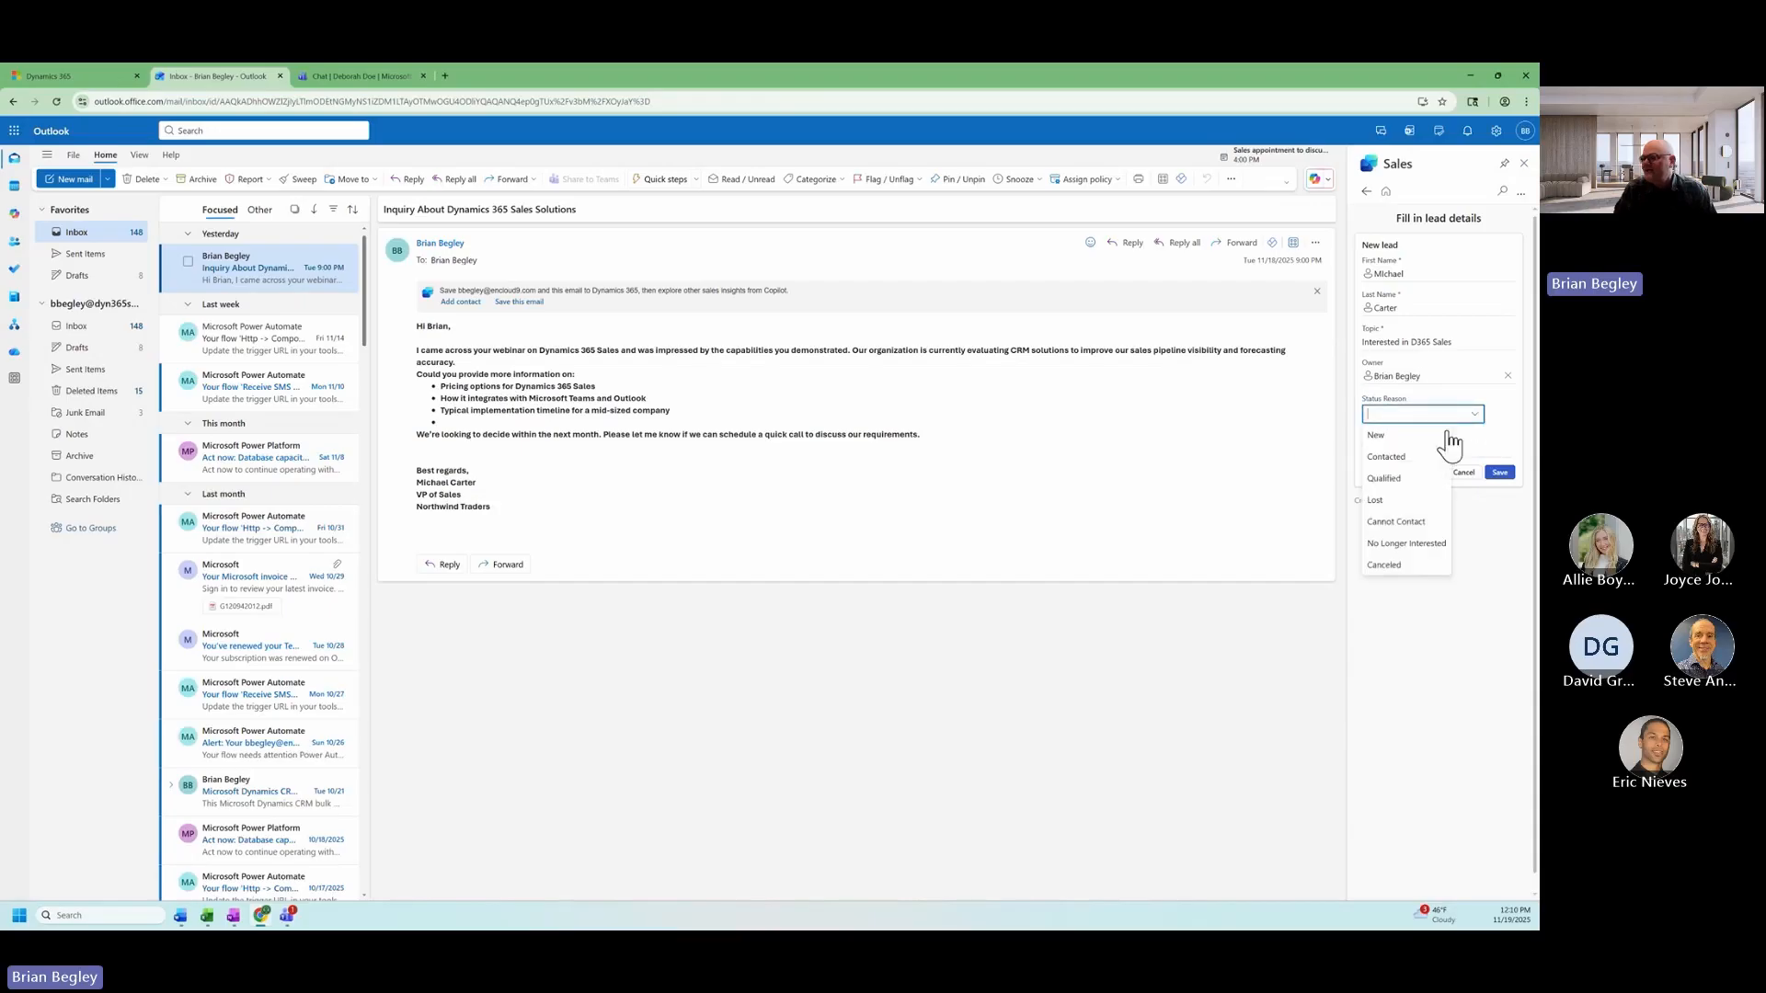
{"action": "left_click", "coordinate": [1386, 432]}
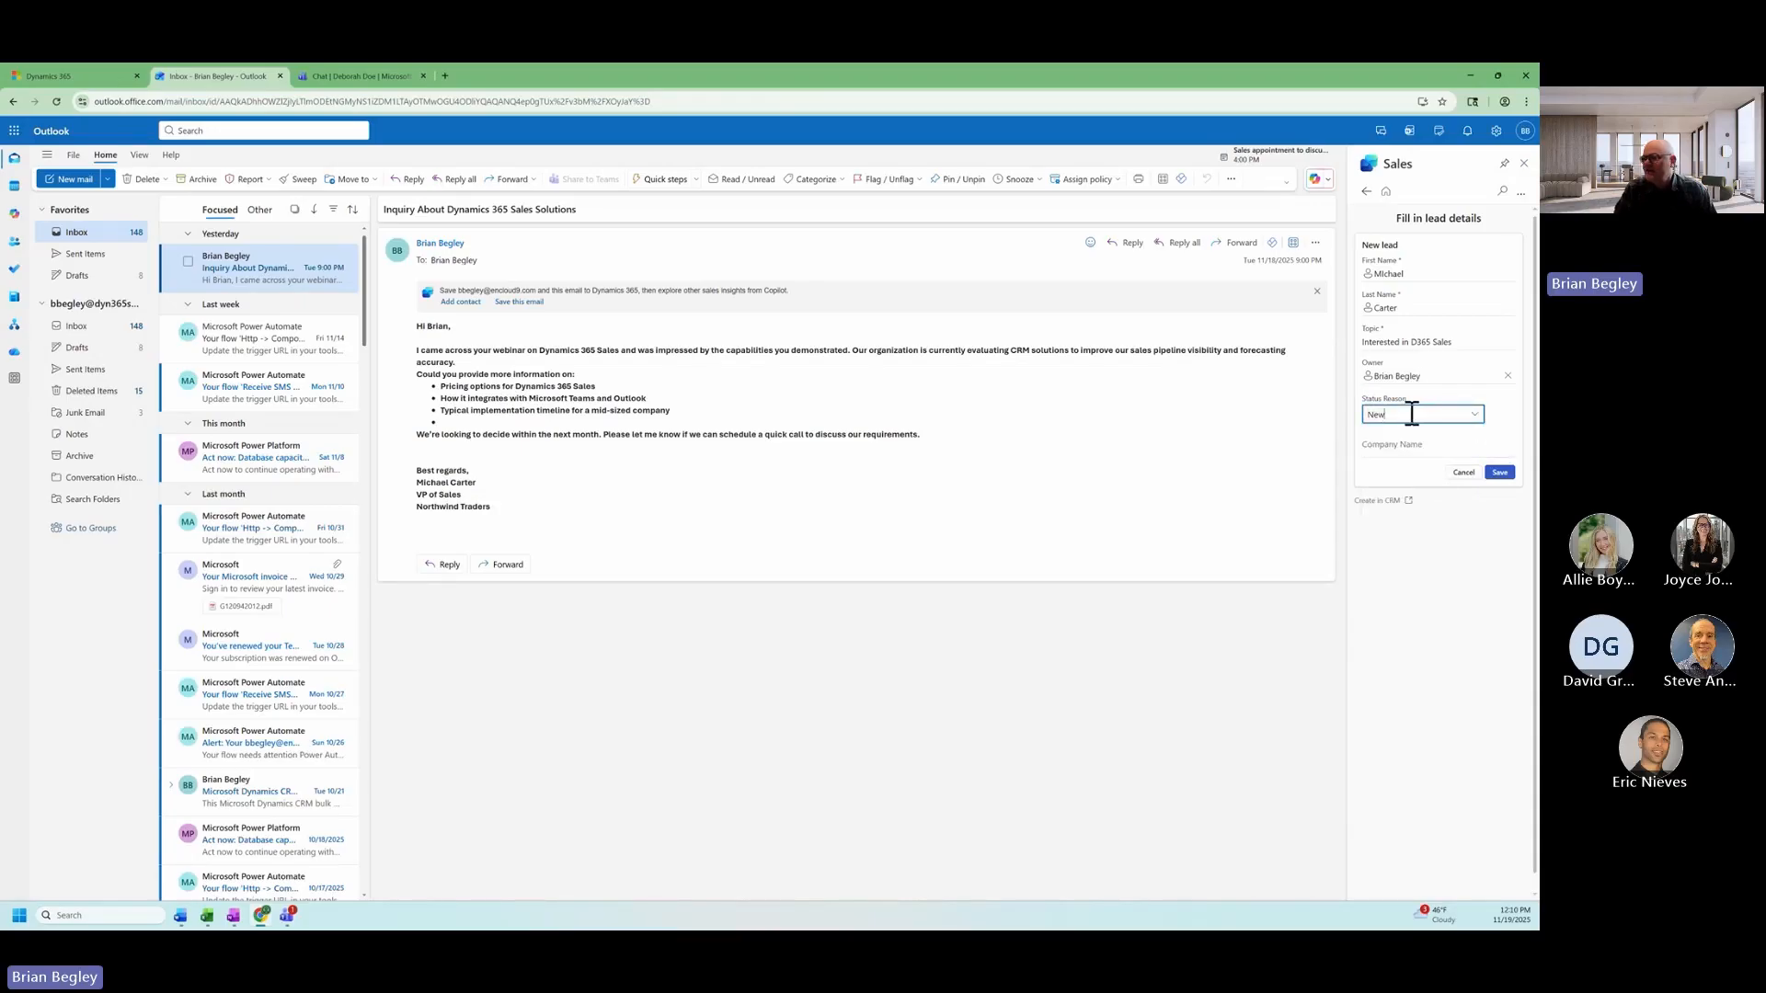
Enter "Northwind traders" as the lead's company name and save the lead.
{"action": "left_click", "coordinate": [1379, 449]}
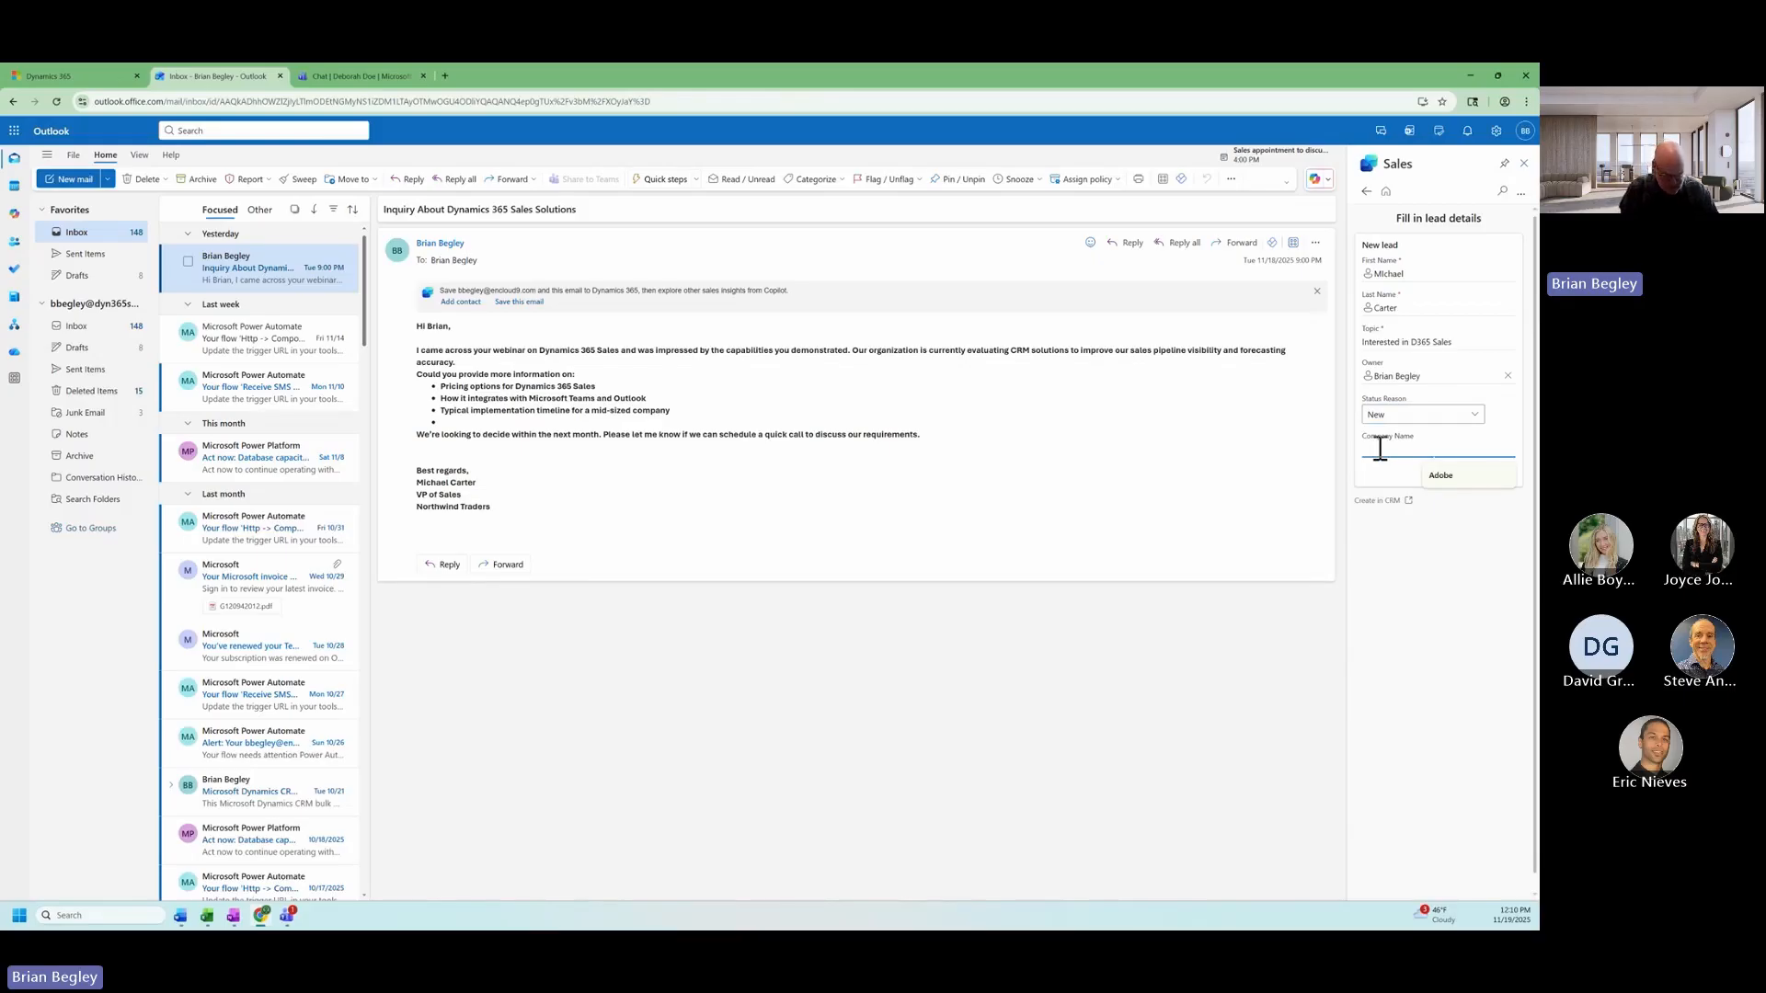
{"action": "type", "text": "Northwind traders"}
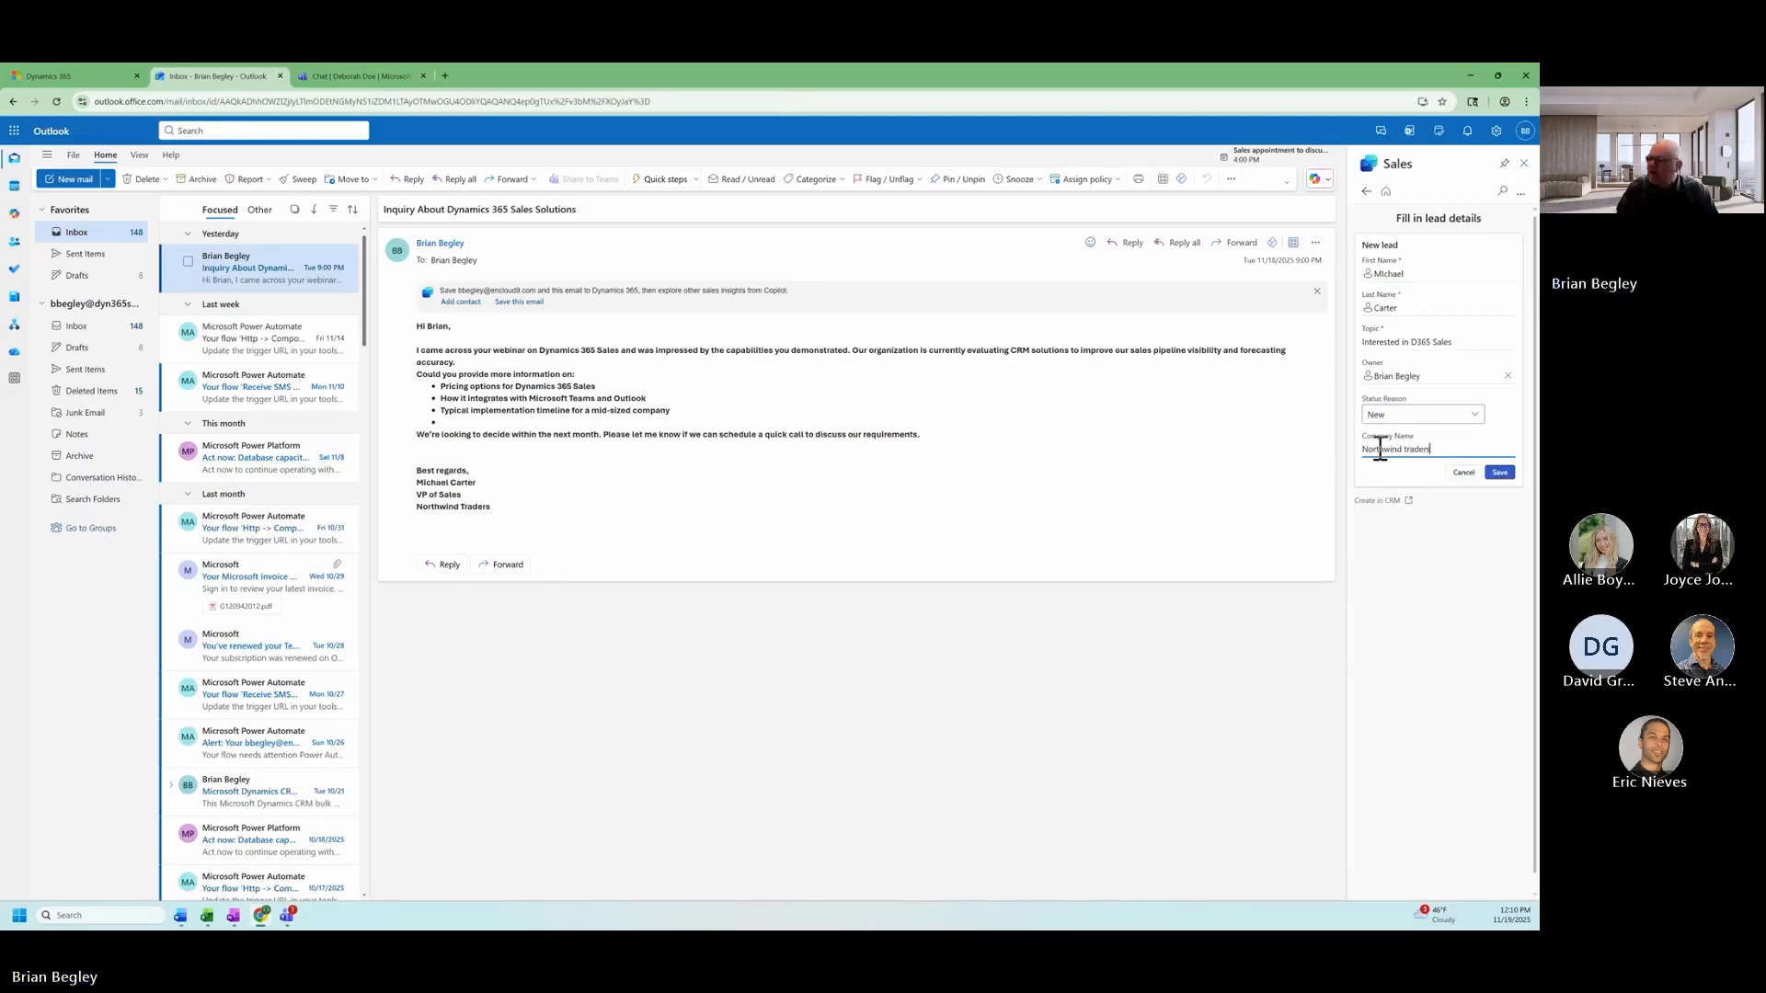
{"action": "key", "text": "Tab"}
{"action": "left_click", "coordinate": [1499, 472]}
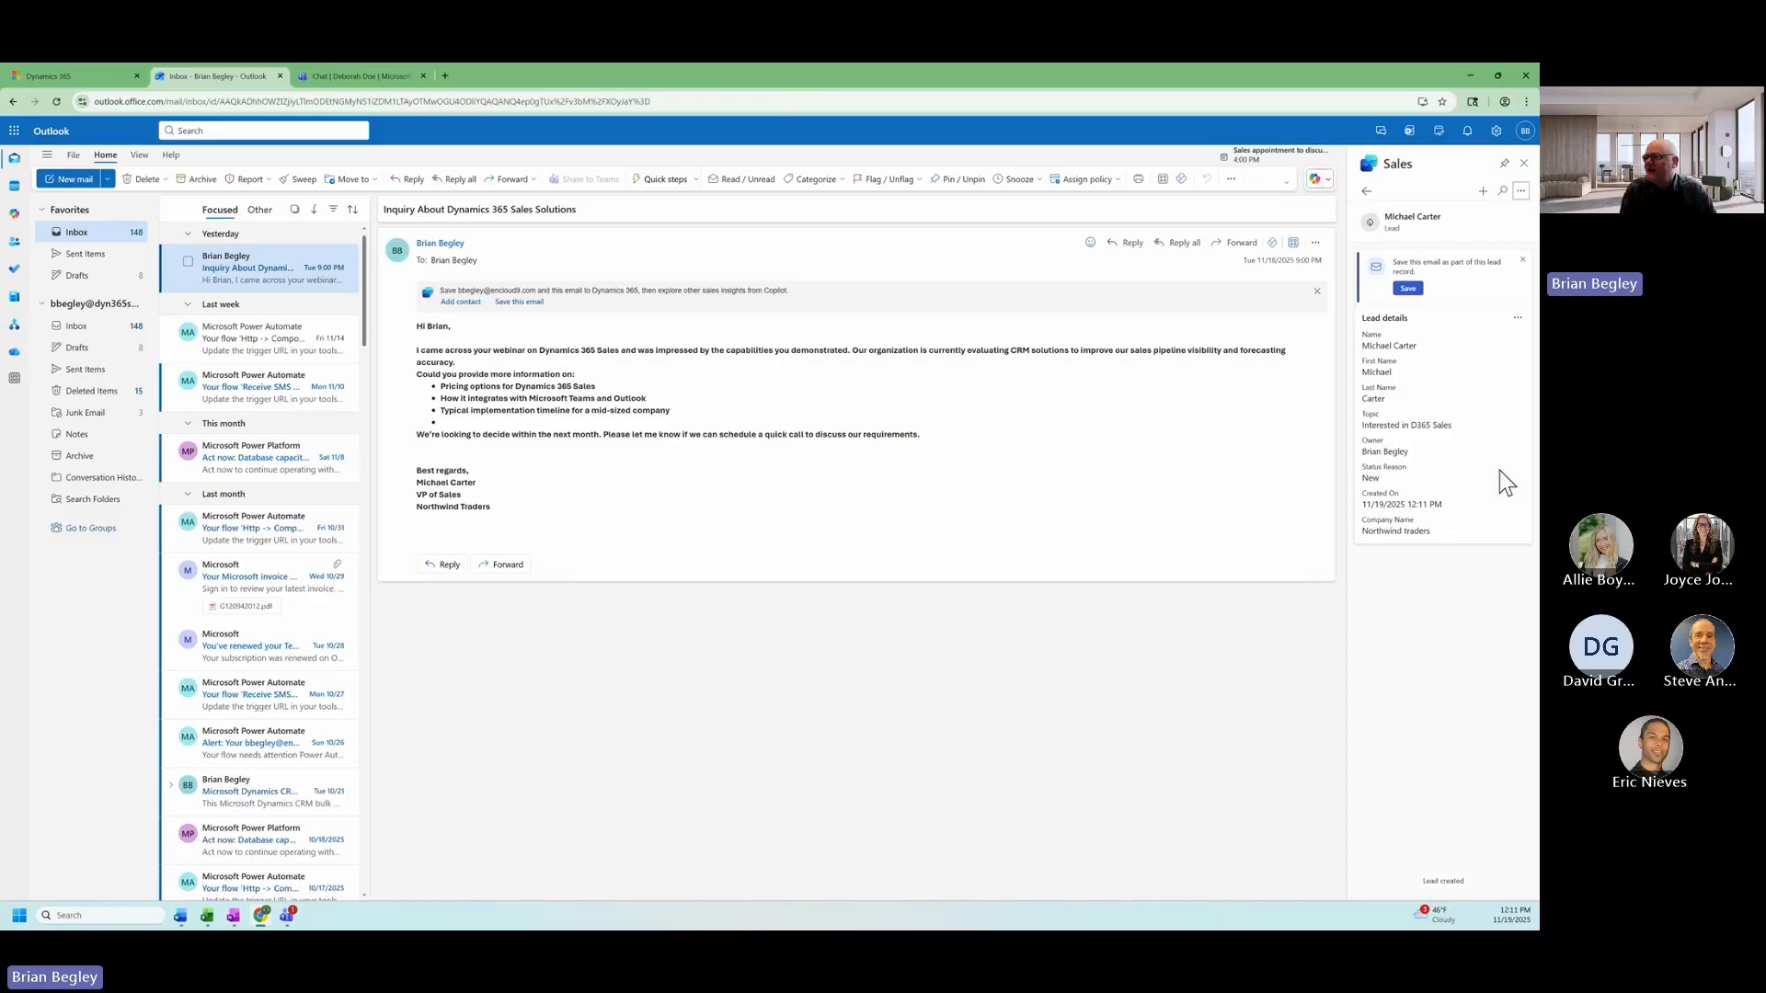
Save the inquiry email to the new lead record and open that lead in Dynamics 365.
{"action": "left_click", "coordinate": [1518, 319]}
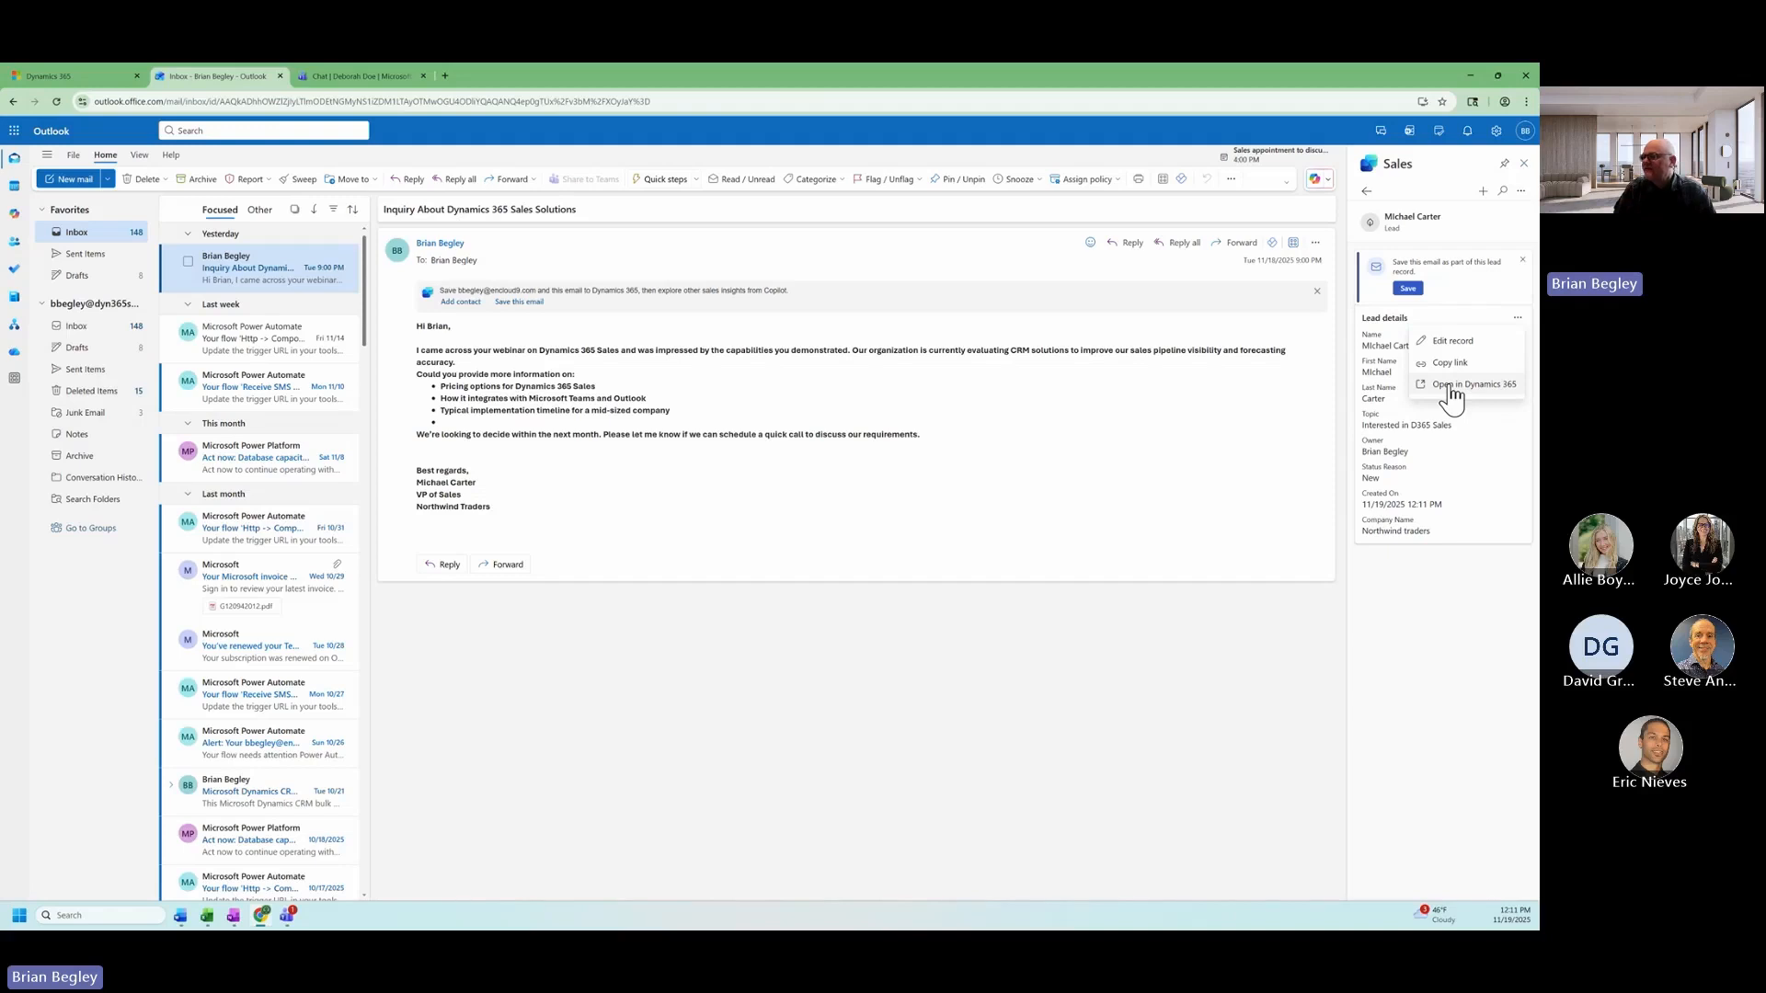
{"action": "left_click", "coordinate": [1407, 288]}
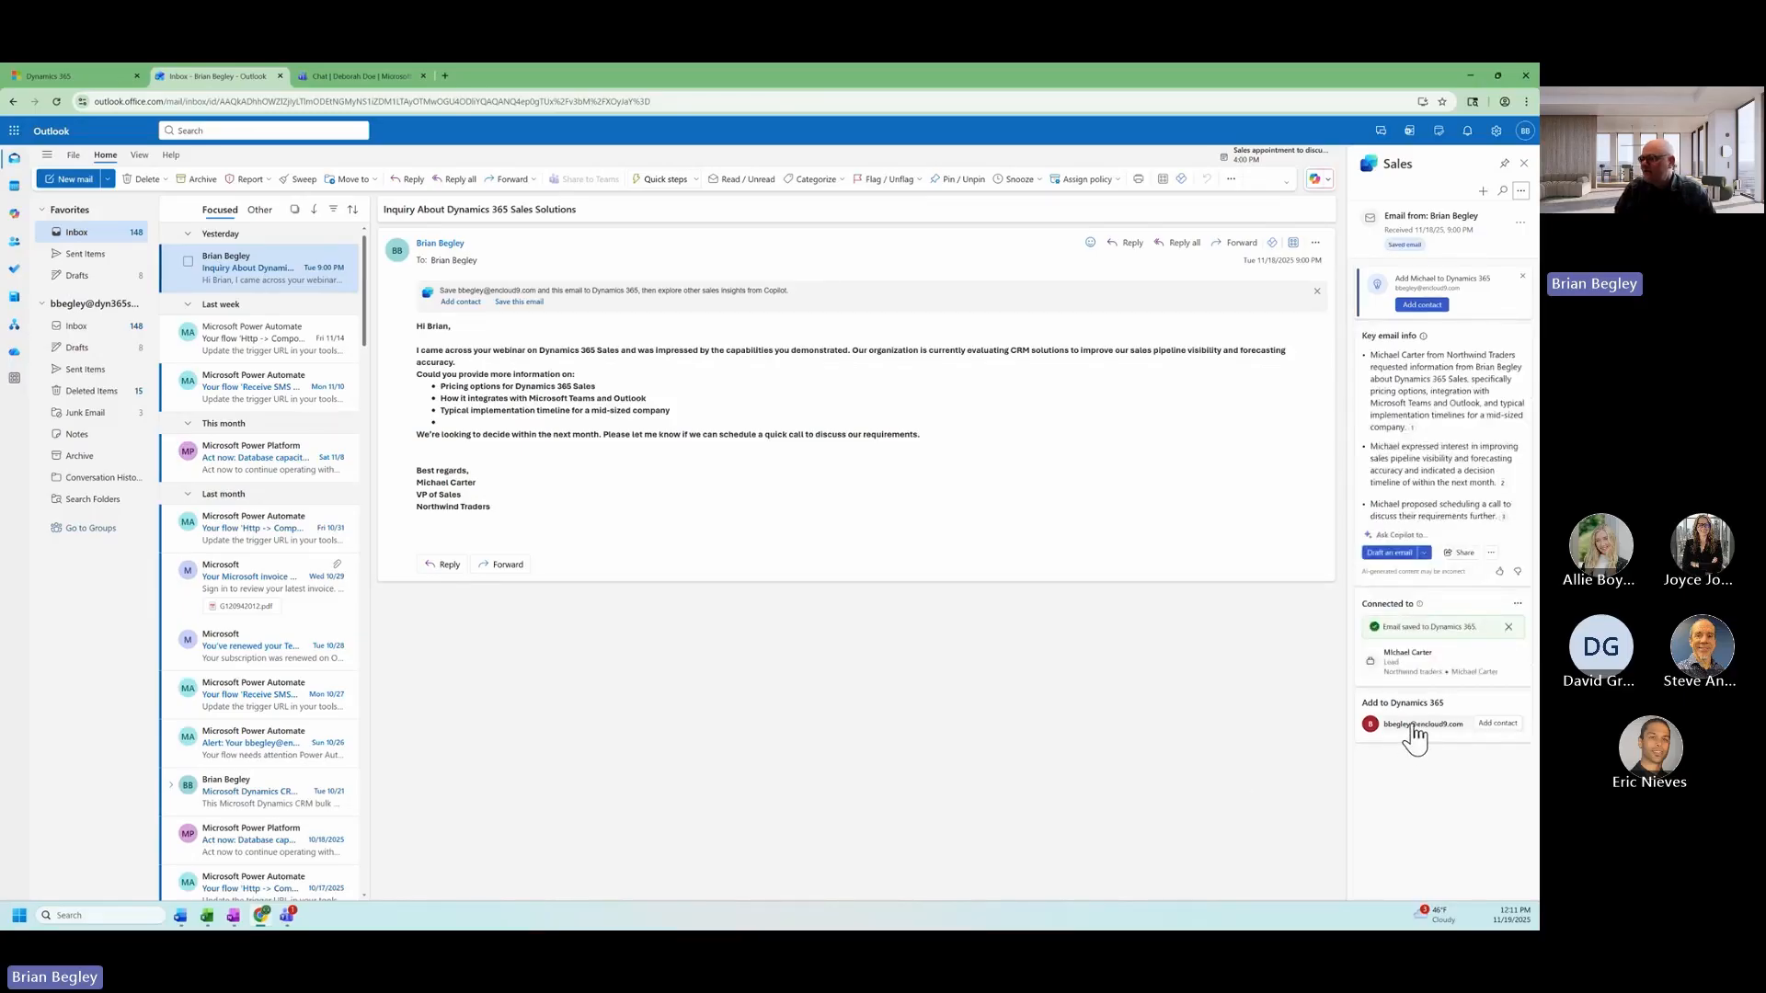
{"action": "left_click", "coordinate": [1515, 662]}
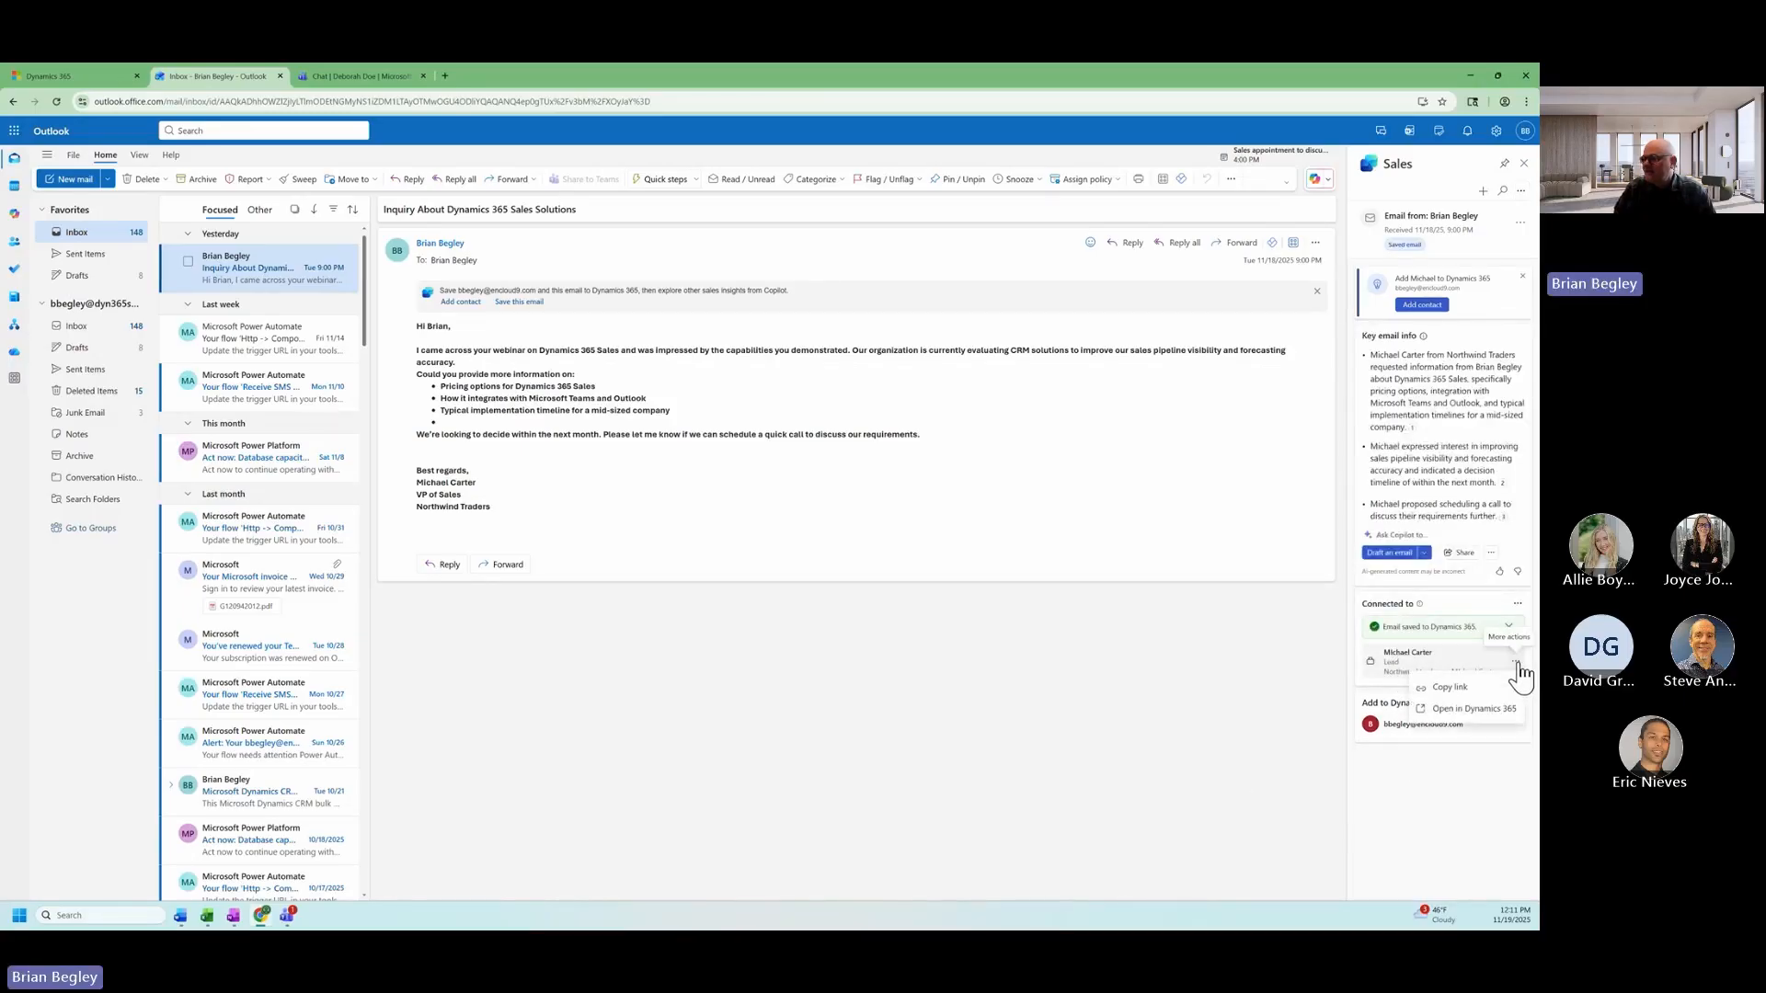
{"action": "left_click", "coordinate": [1461, 710]}
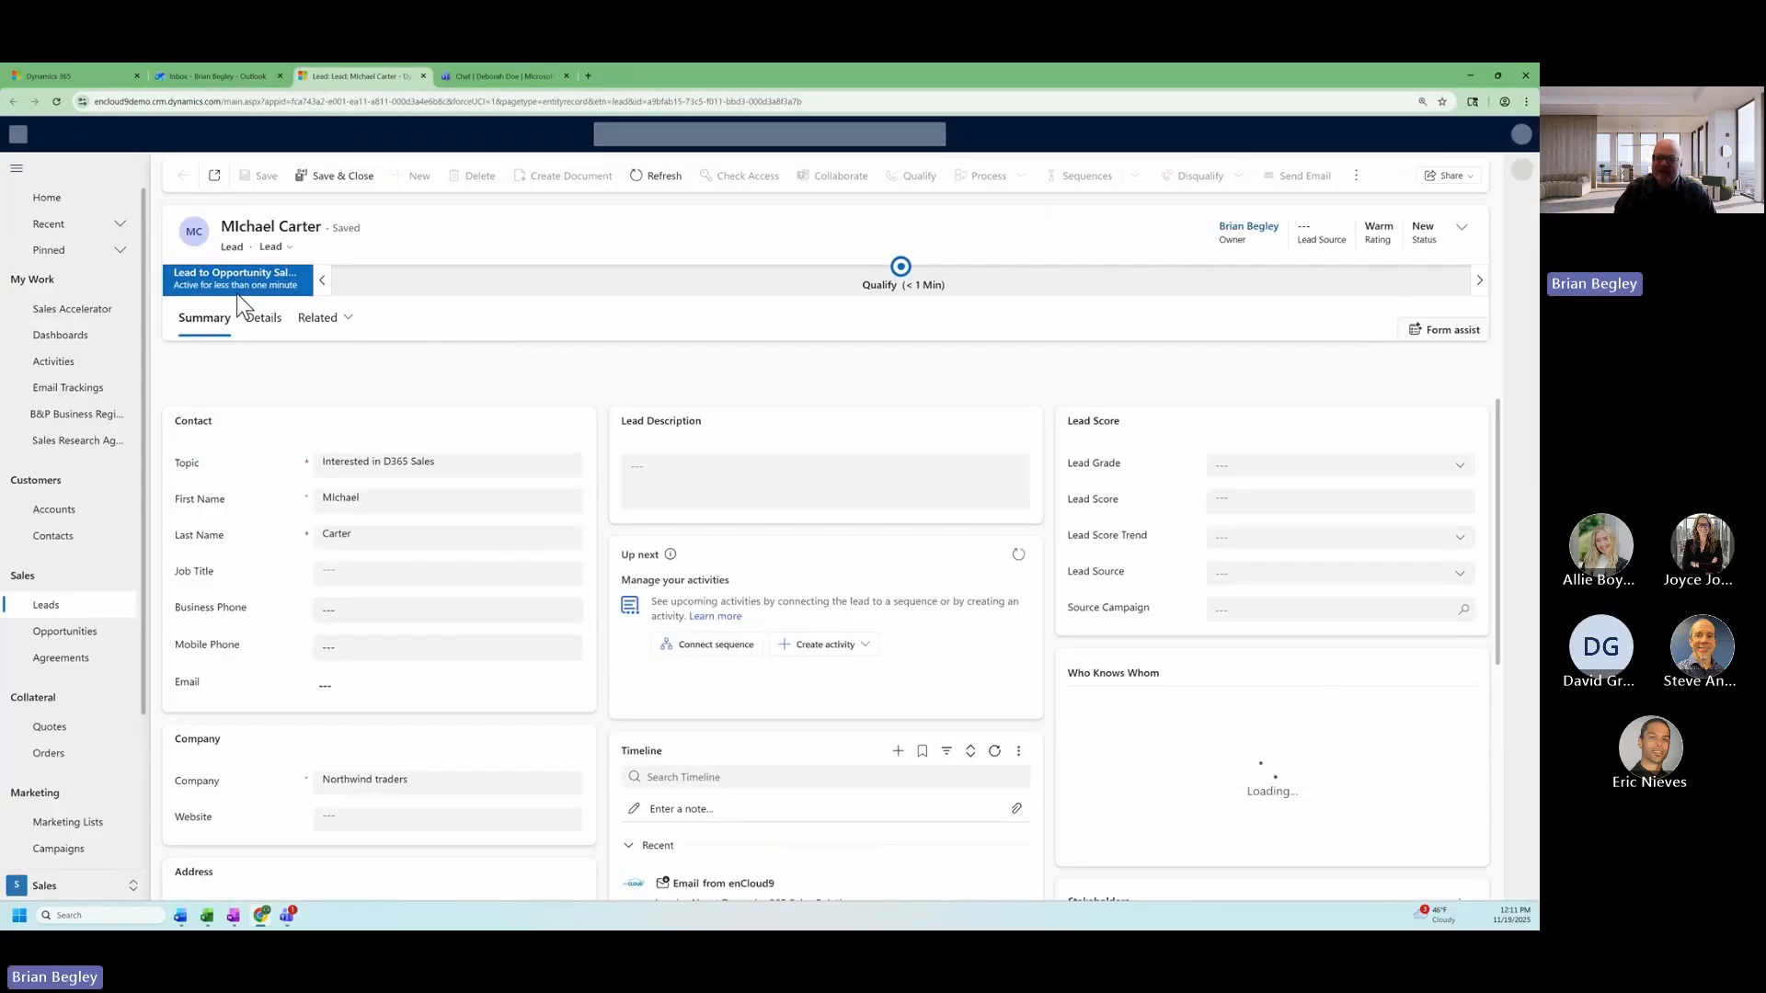
Review the lead record, its timeline highlights and the saved inquiry email, closing the email after viewing it.
{"action": "left_click_drag", "start_coordinate": [230, 232], "coordinate": [365, 252]}
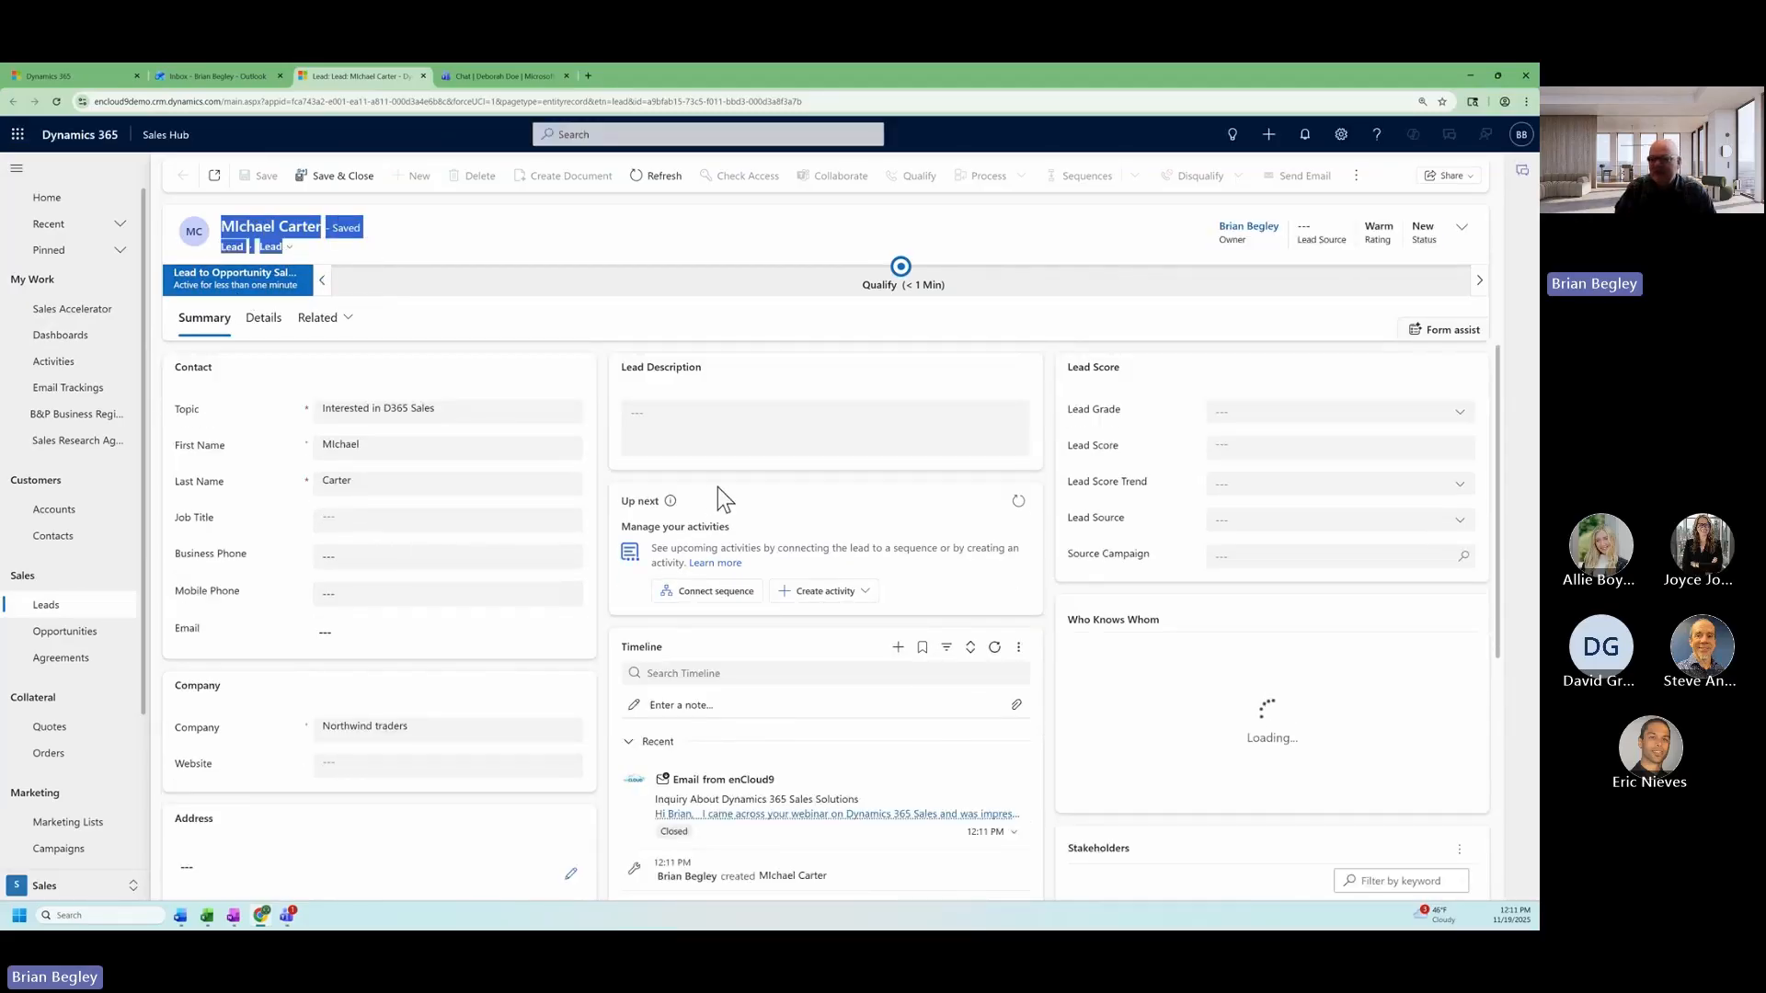
{"action": "scroll", "coordinate": [663, 571], "scroll_direction": "down", "scroll_amount": 3}
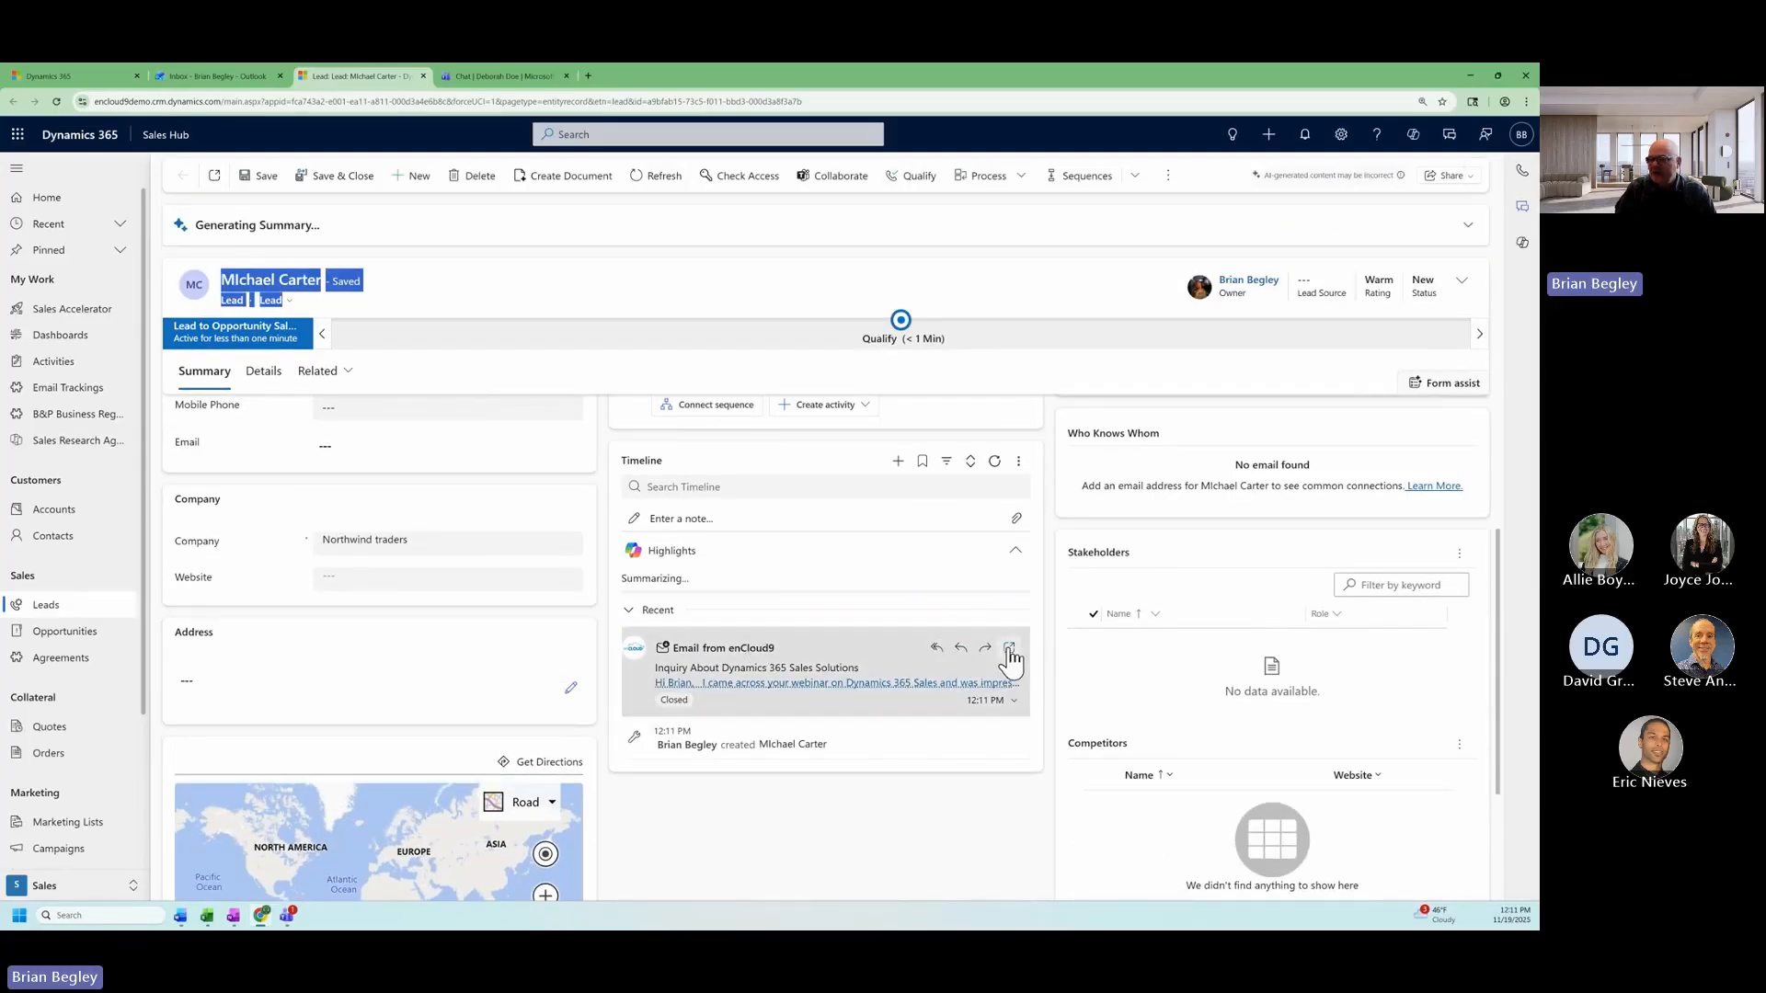
{"action": "left_click", "coordinate": [1009, 650]}
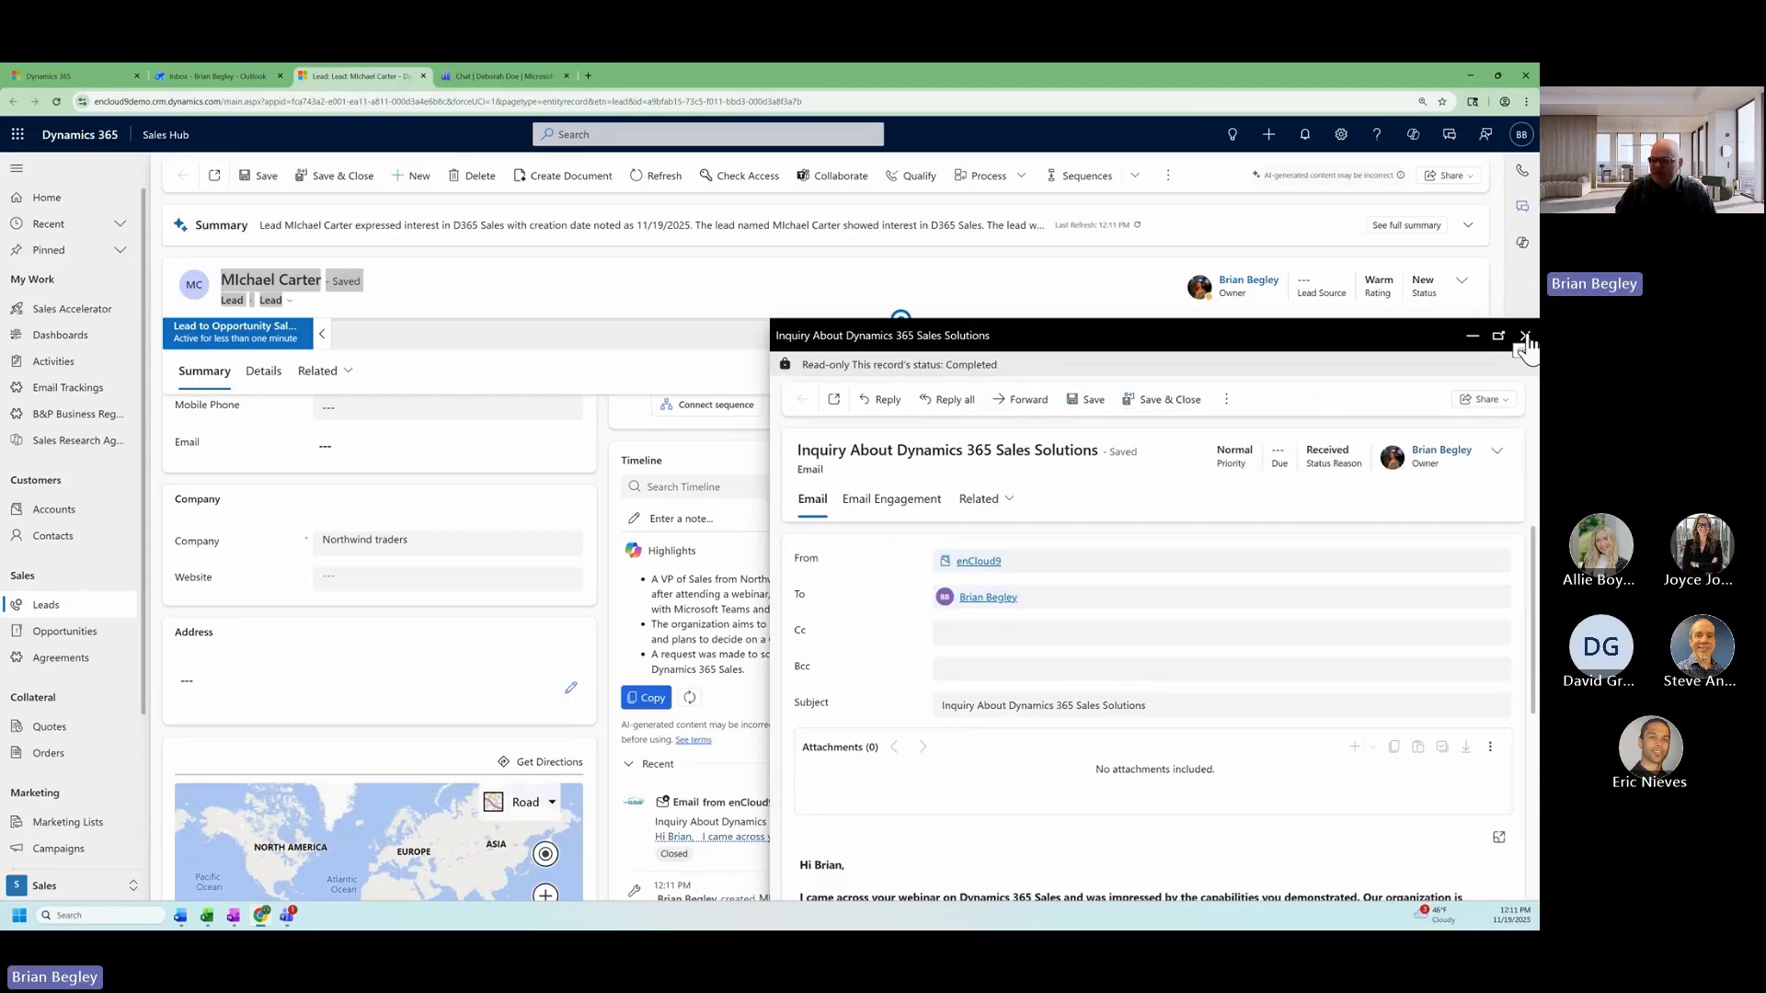
{"action": "left_click", "coordinate": [1525, 336]}
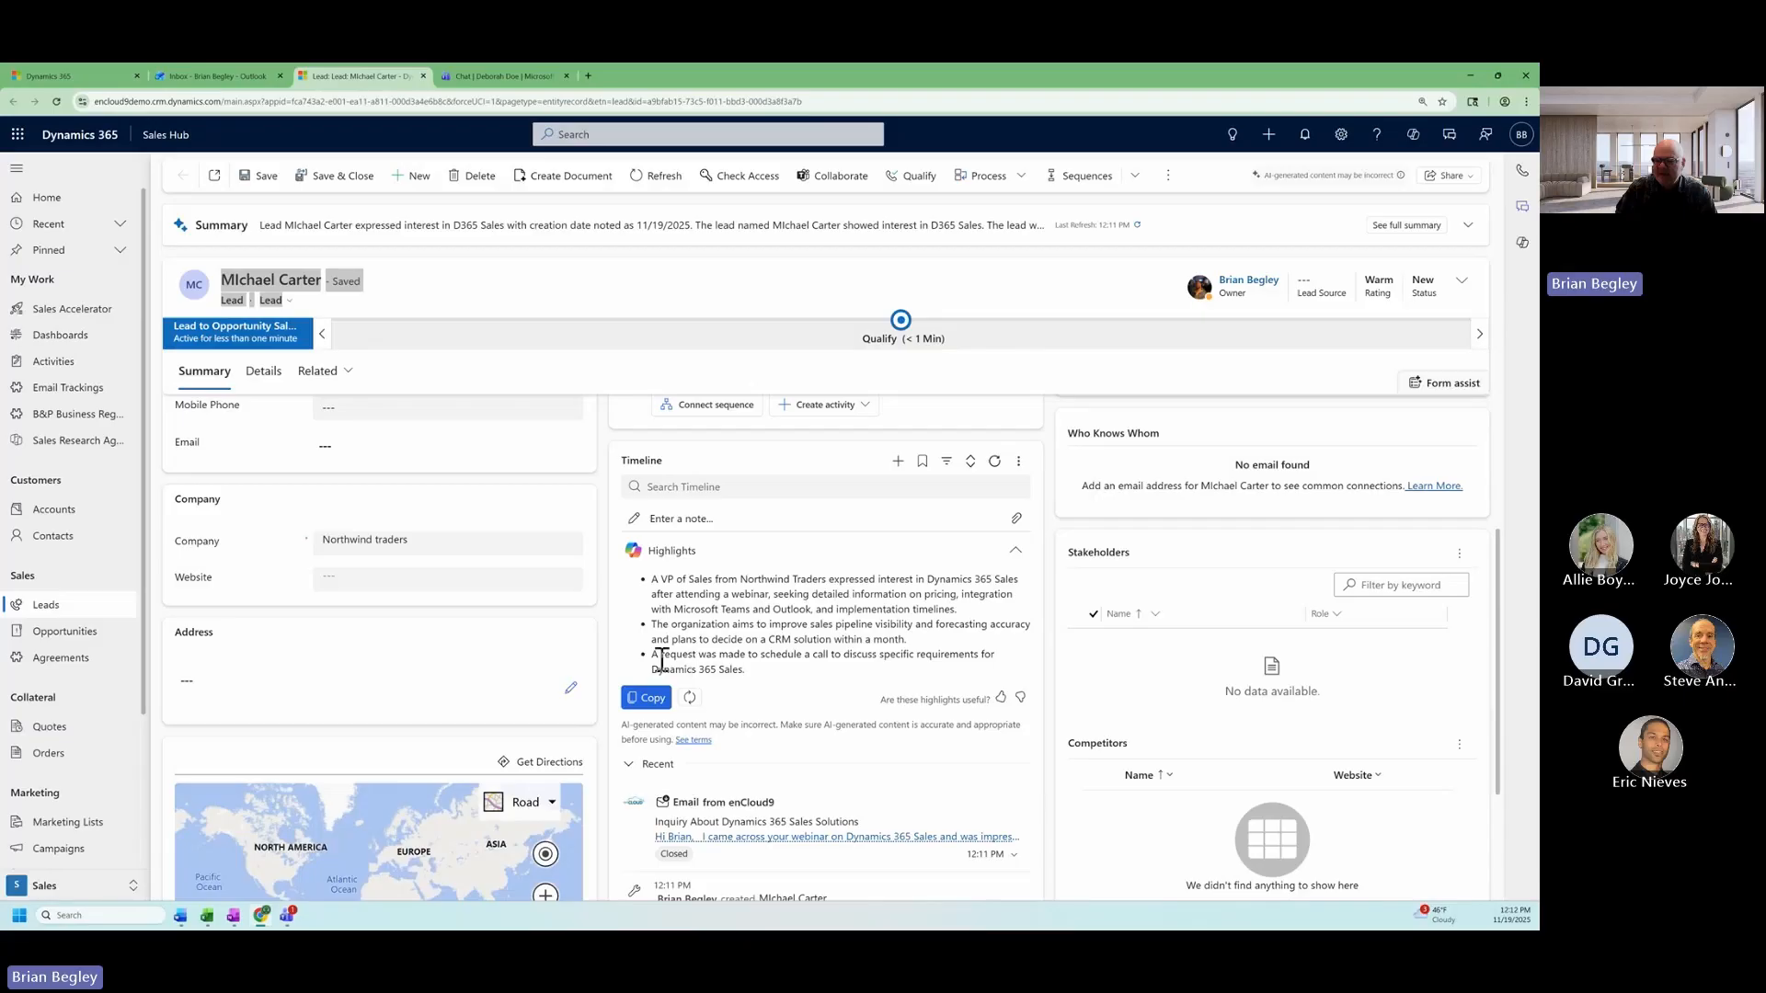
{"action": "scroll", "coordinate": [478, 580], "scroll_direction": "up", "scroll_amount": 3}
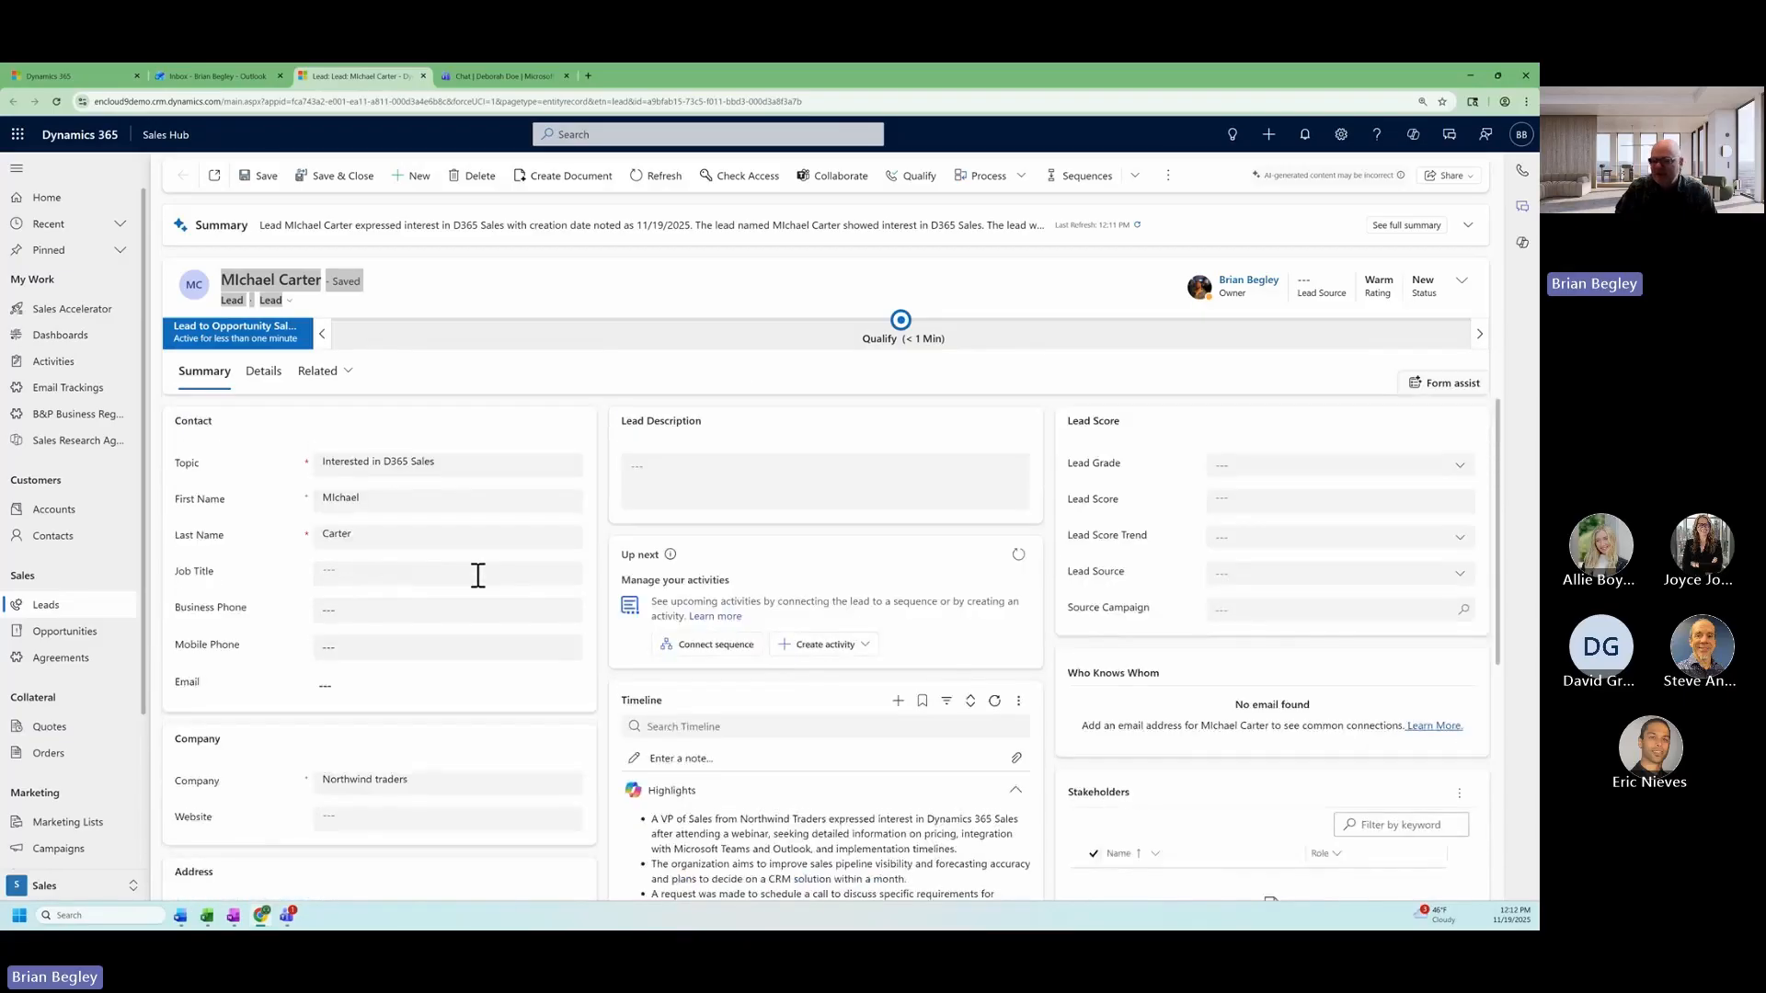
{"action": "scroll", "coordinate": [499, 587], "scroll_direction": "down", "scroll_amount": 1}
{"action": "scroll", "coordinate": [499, 587], "scroll_direction": "up", "scroll_amount": 1}
Create a reply to the inquiry email from the lead's timeline and send it.
{"action": "scroll", "coordinate": [930, 651], "scroll_direction": "down", "scroll_amount": 4}
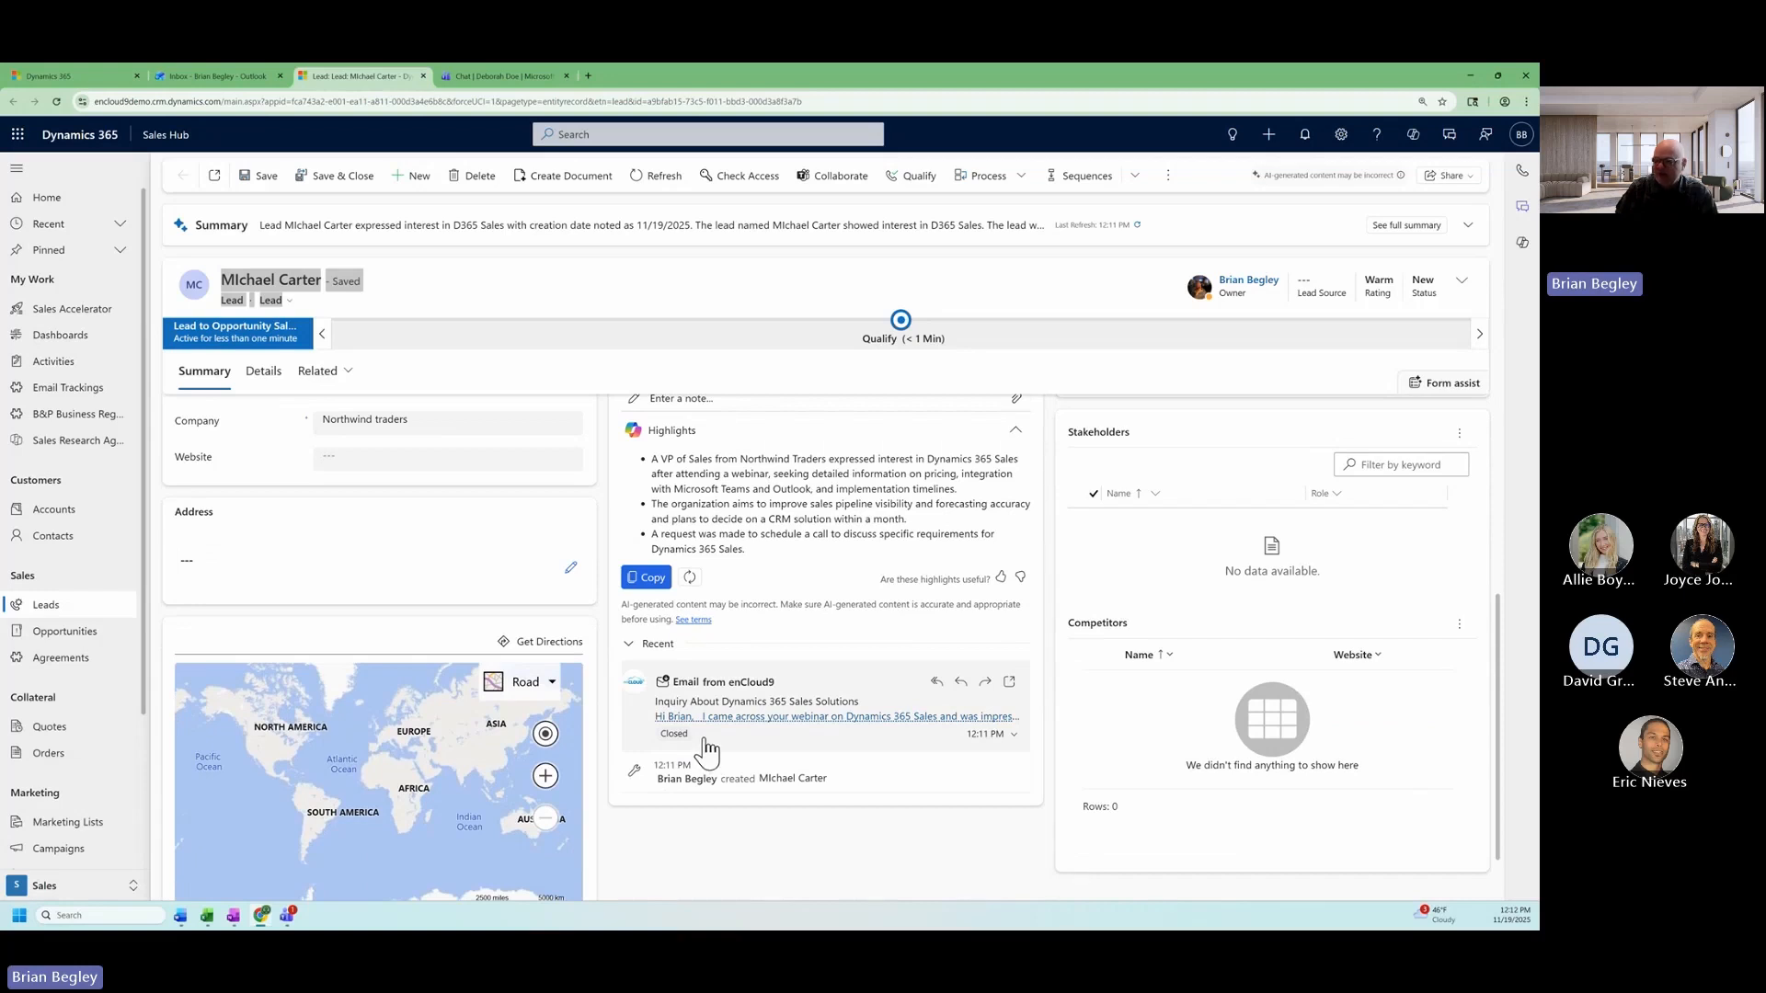
{"action": "left_click", "coordinate": [959, 684]}
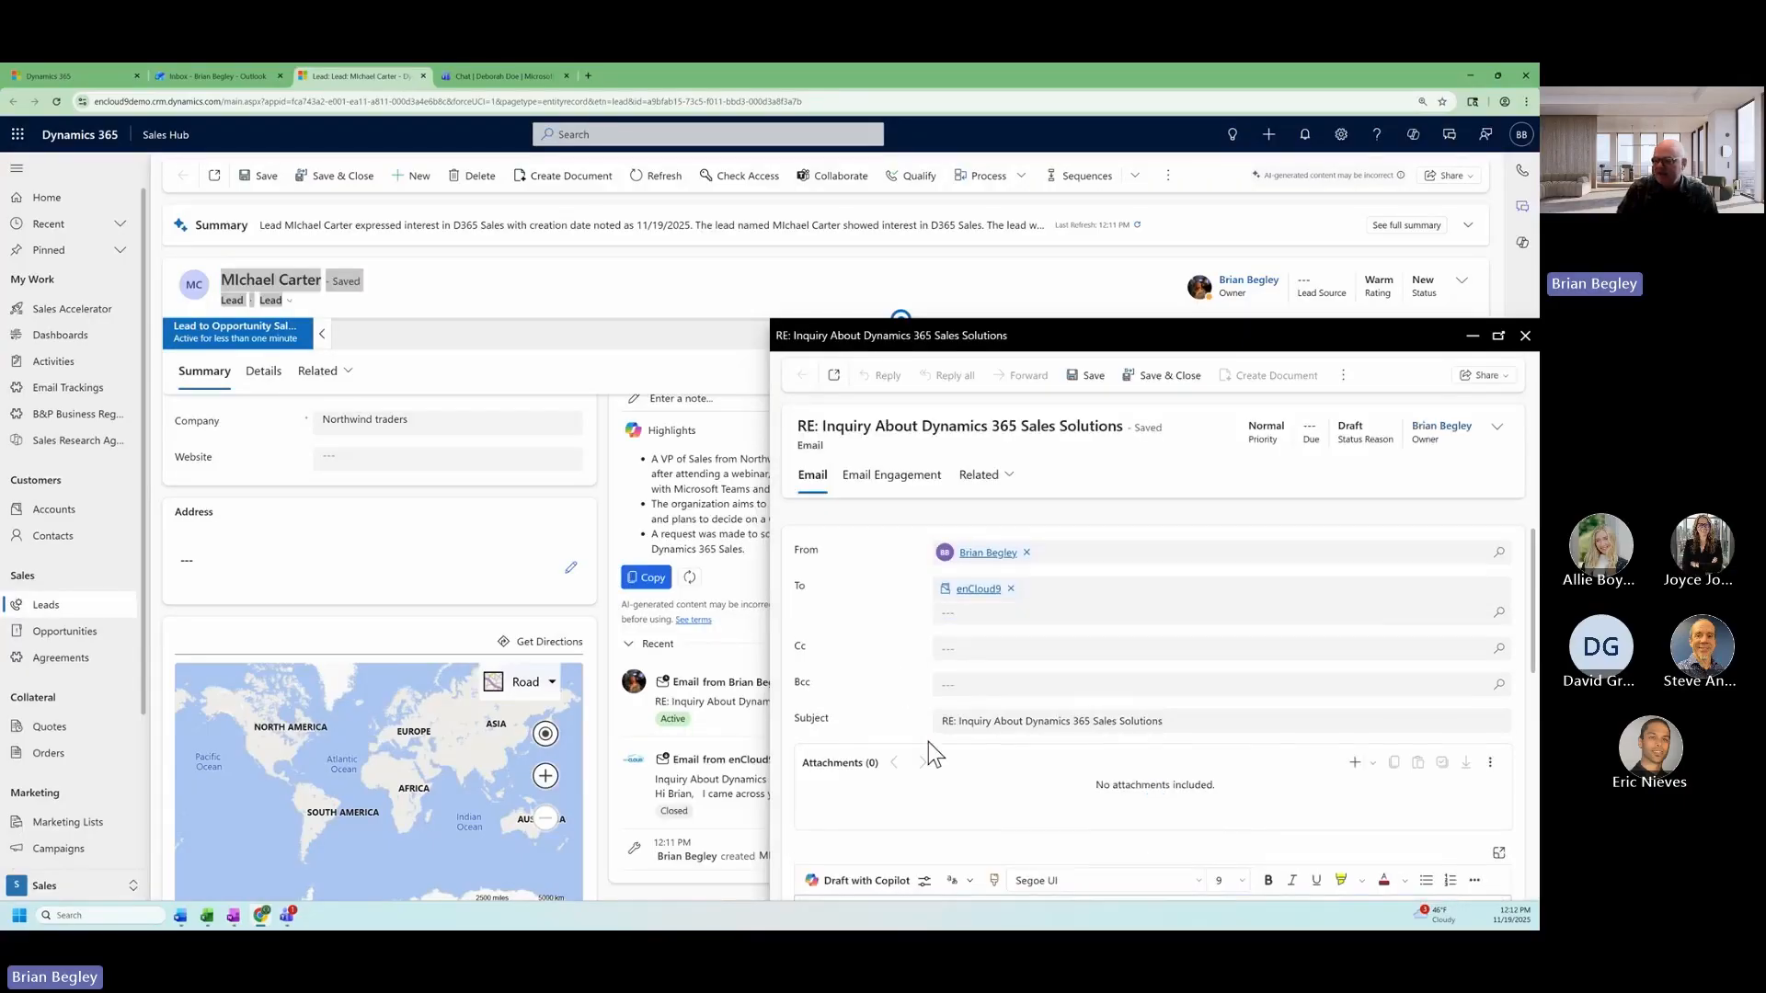
{"action": "scroll", "coordinate": [929, 741], "scroll_direction": "down", "scroll_amount": 4}
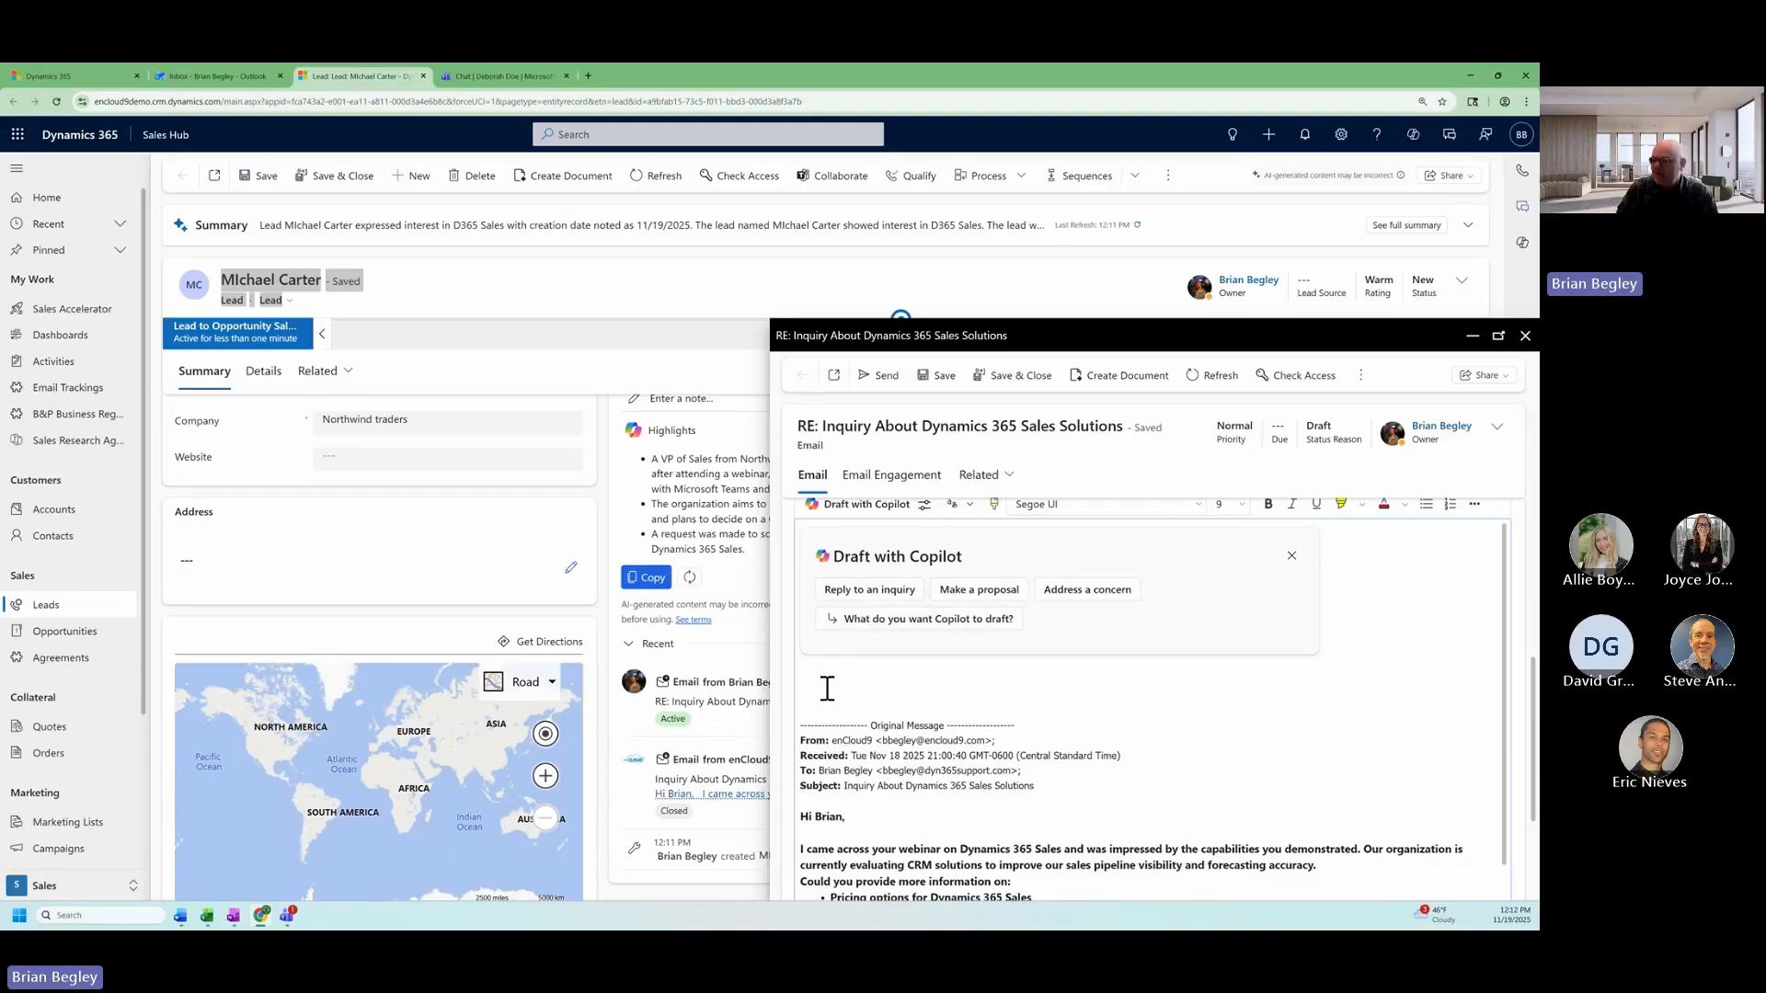
{"action": "left_click", "coordinate": [882, 376]}
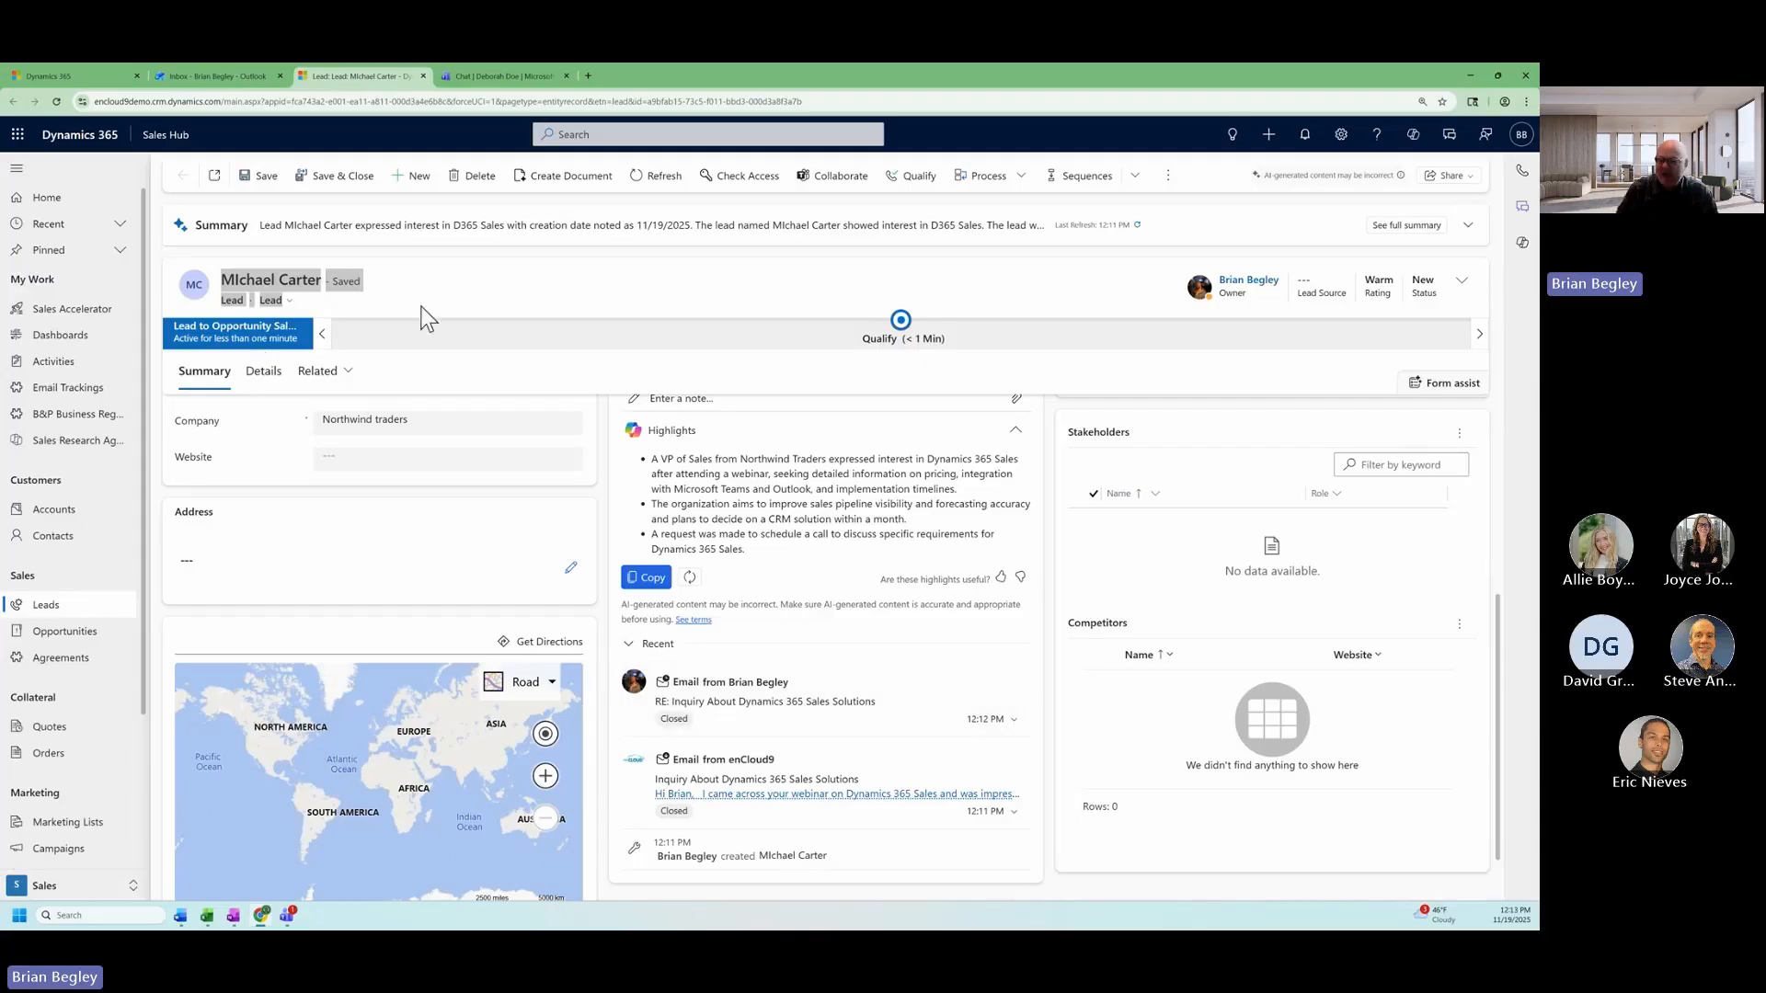
Set the lead's job title to "VP Of Sales" in the contact details.
{"action": "left_click", "coordinate": [399, 278]}
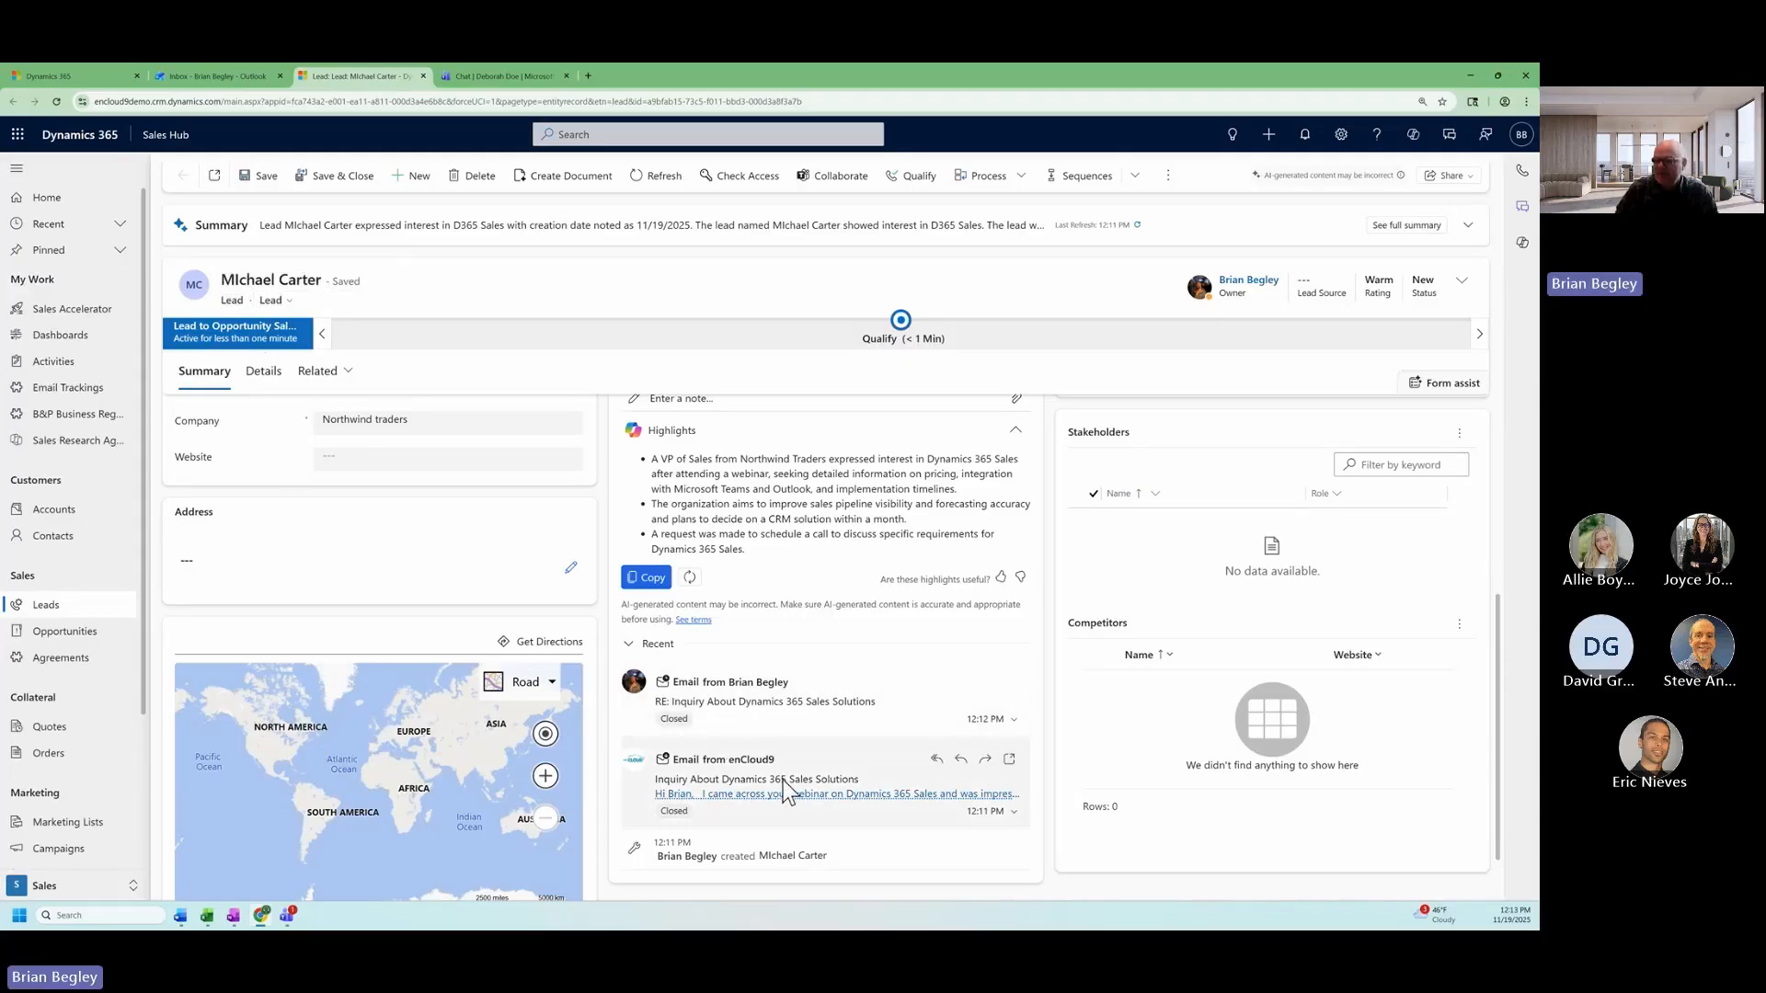
{"action": "scroll", "coordinate": [384, 519], "scroll_direction": "up", "scroll_amount": 4}
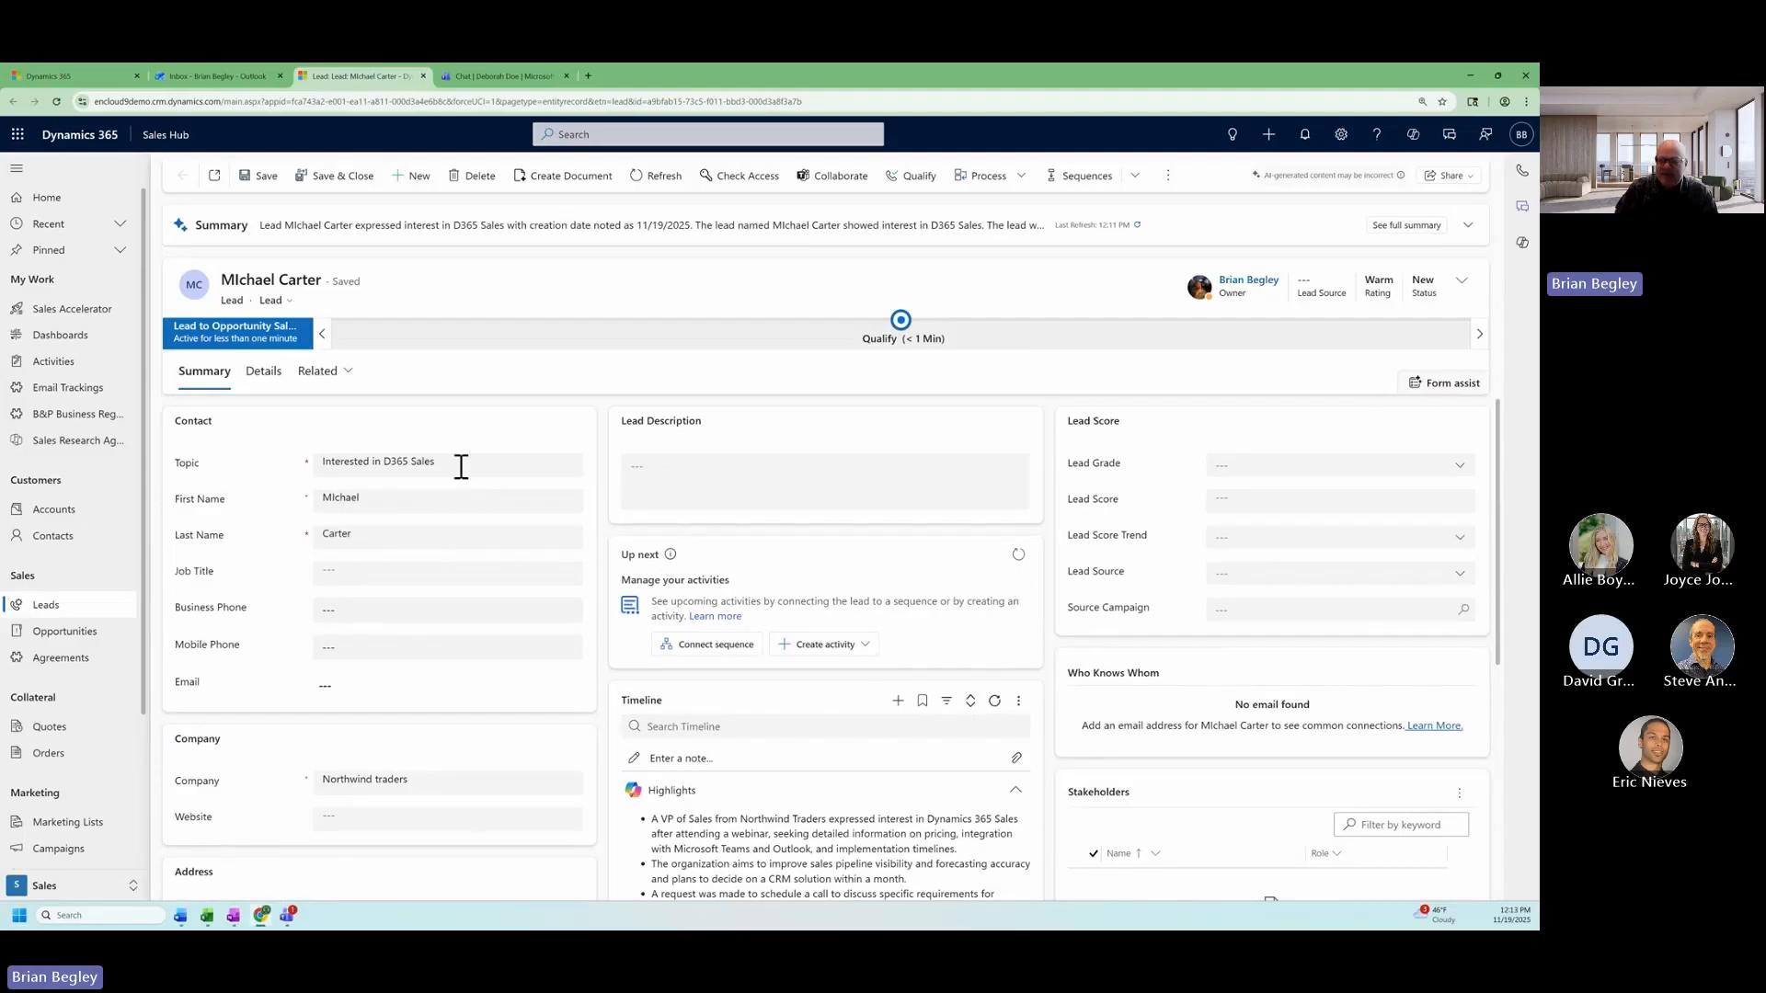
{"action": "left_click", "coordinate": [333, 572]}
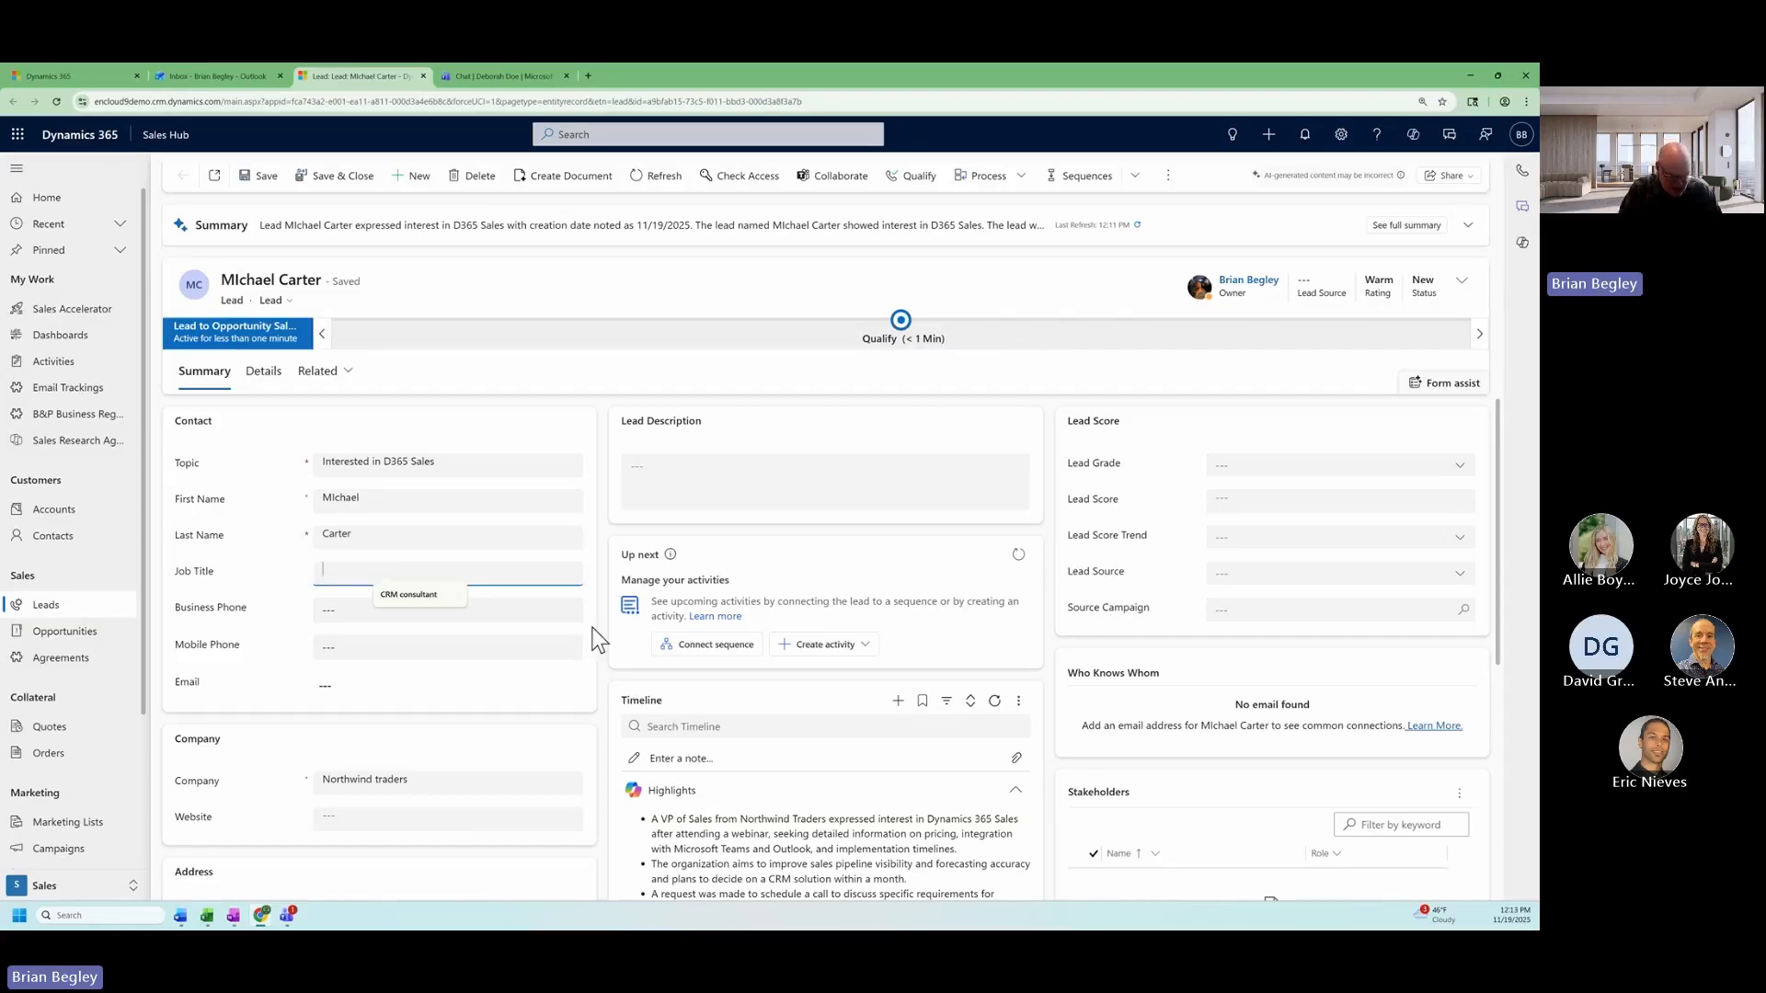
{"action": "type", "text": "VP Of Sales"}
{"action": "key", "text": "Tab"}
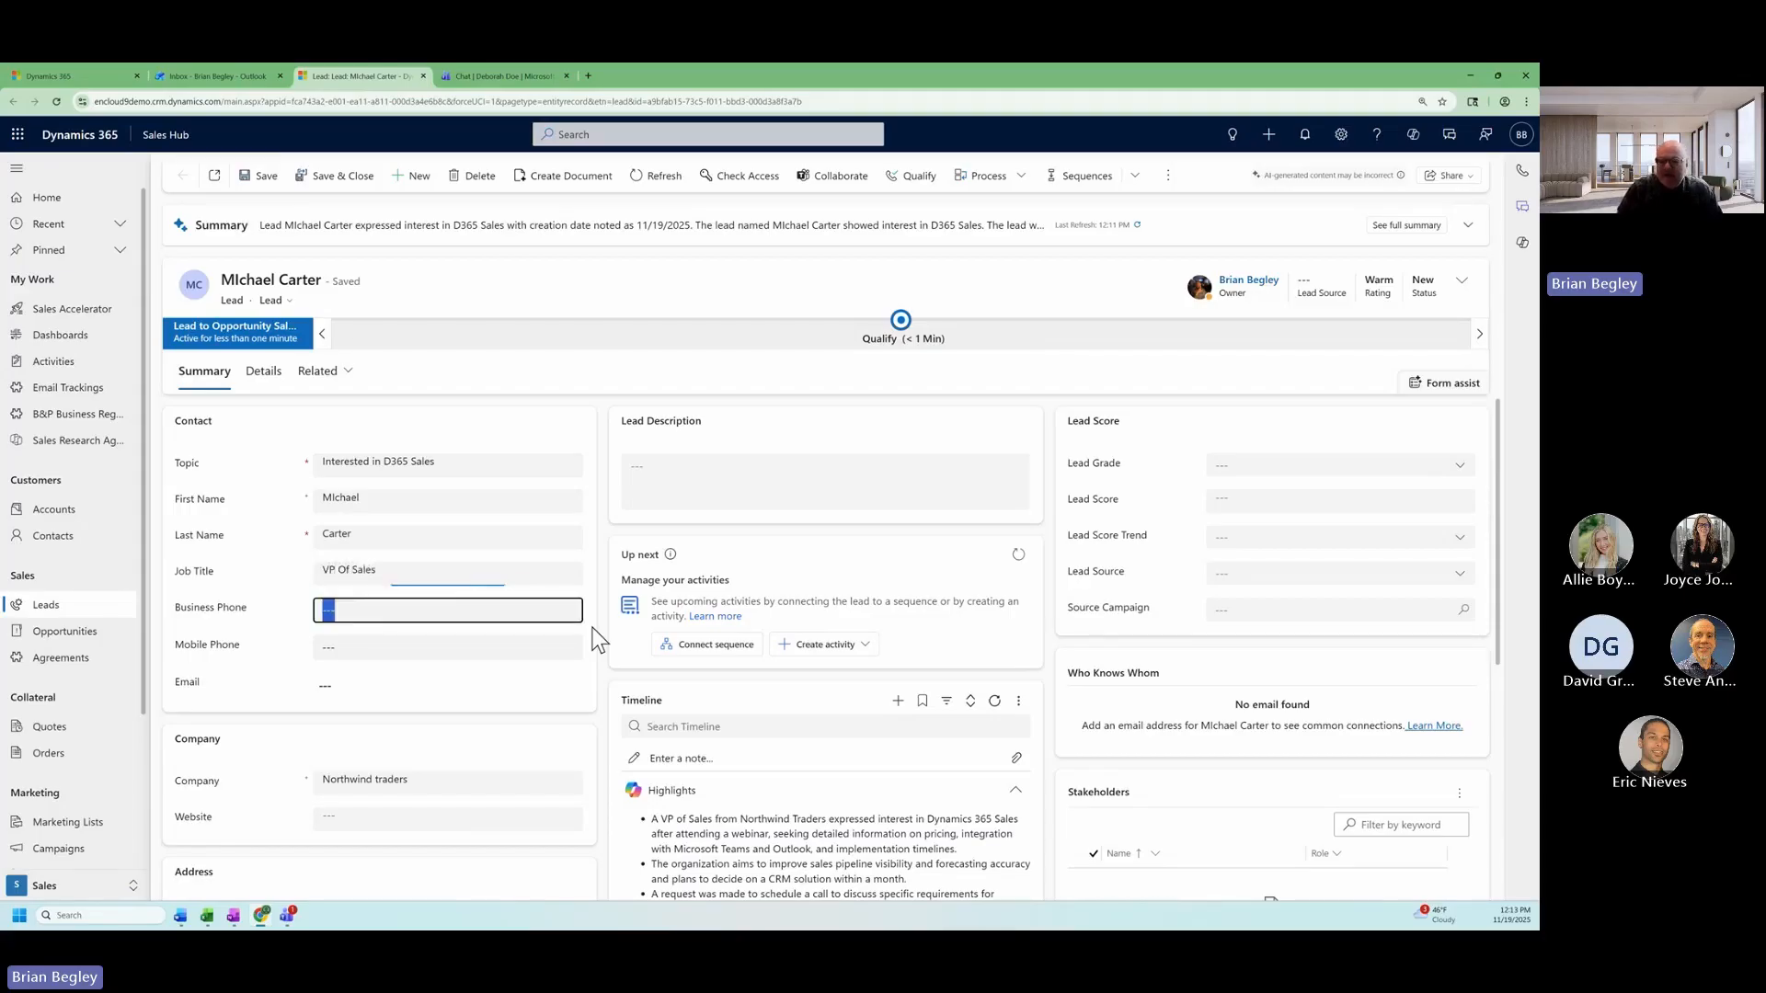
Enter the lead's mobile phone number in the contact details.
{"action": "left_click", "coordinate": [347, 641]}
{"action": "type", "text": "402"}
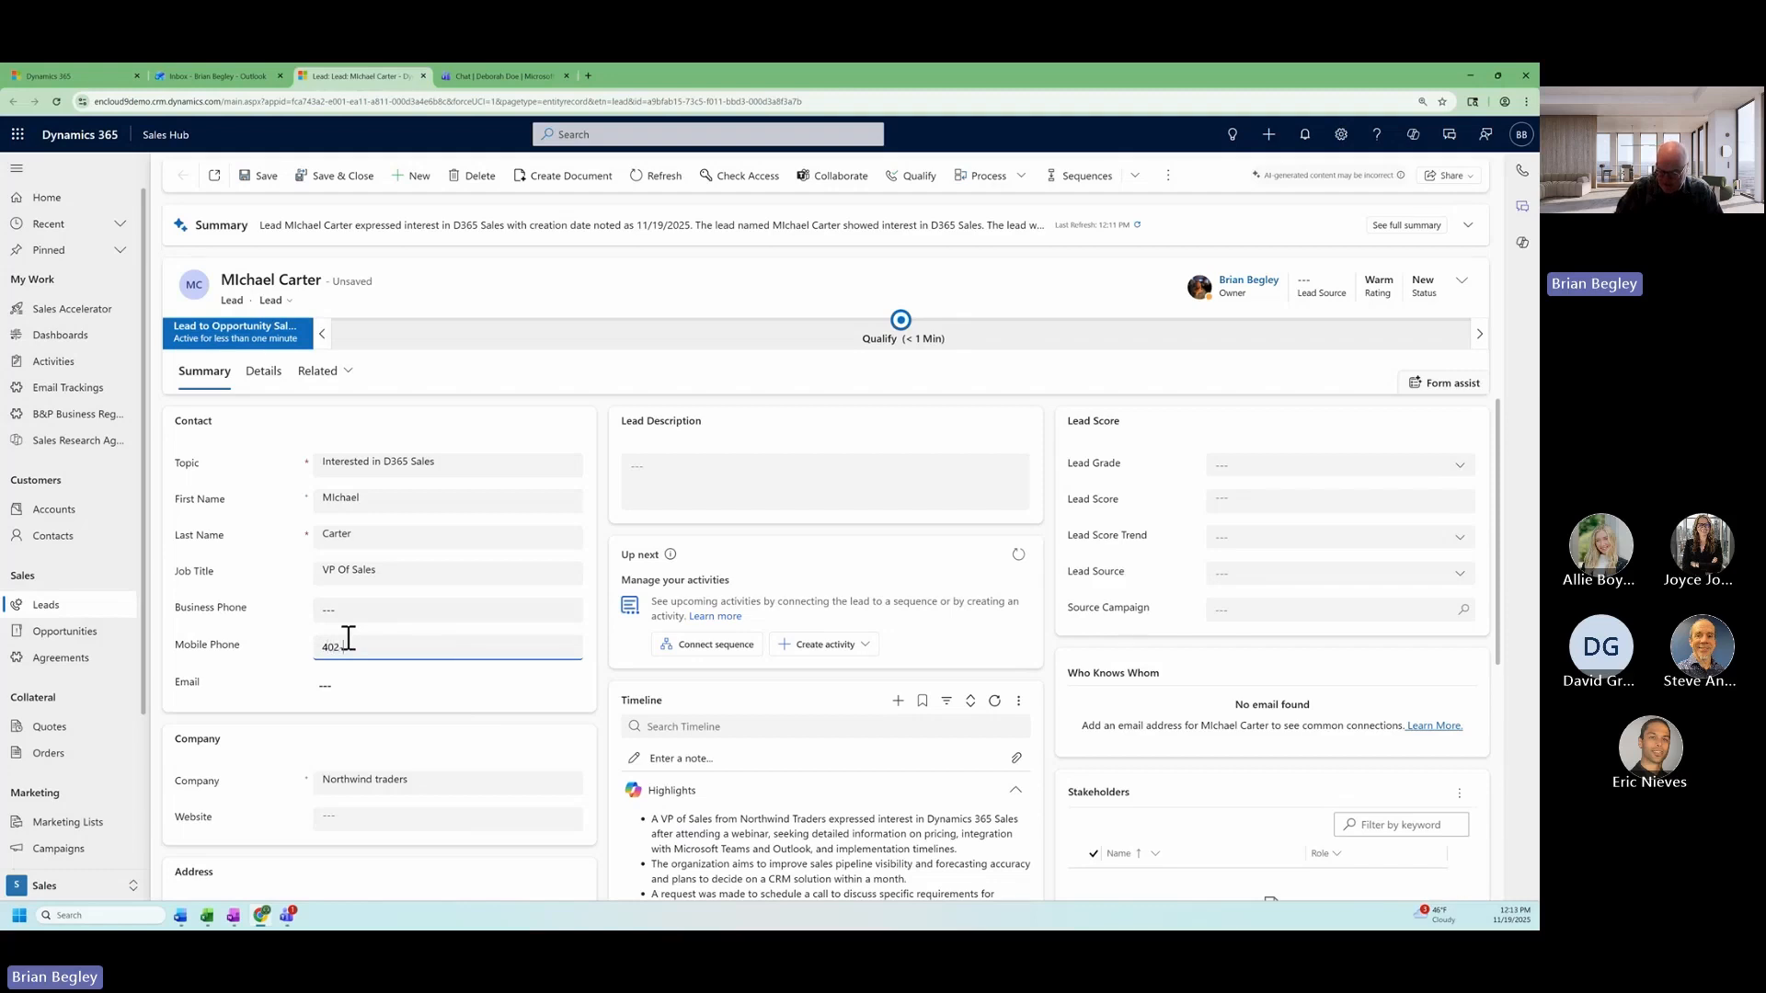
{"action": "type", "text": "-555-9898"}
{"action": "key", "text": "Tab"}
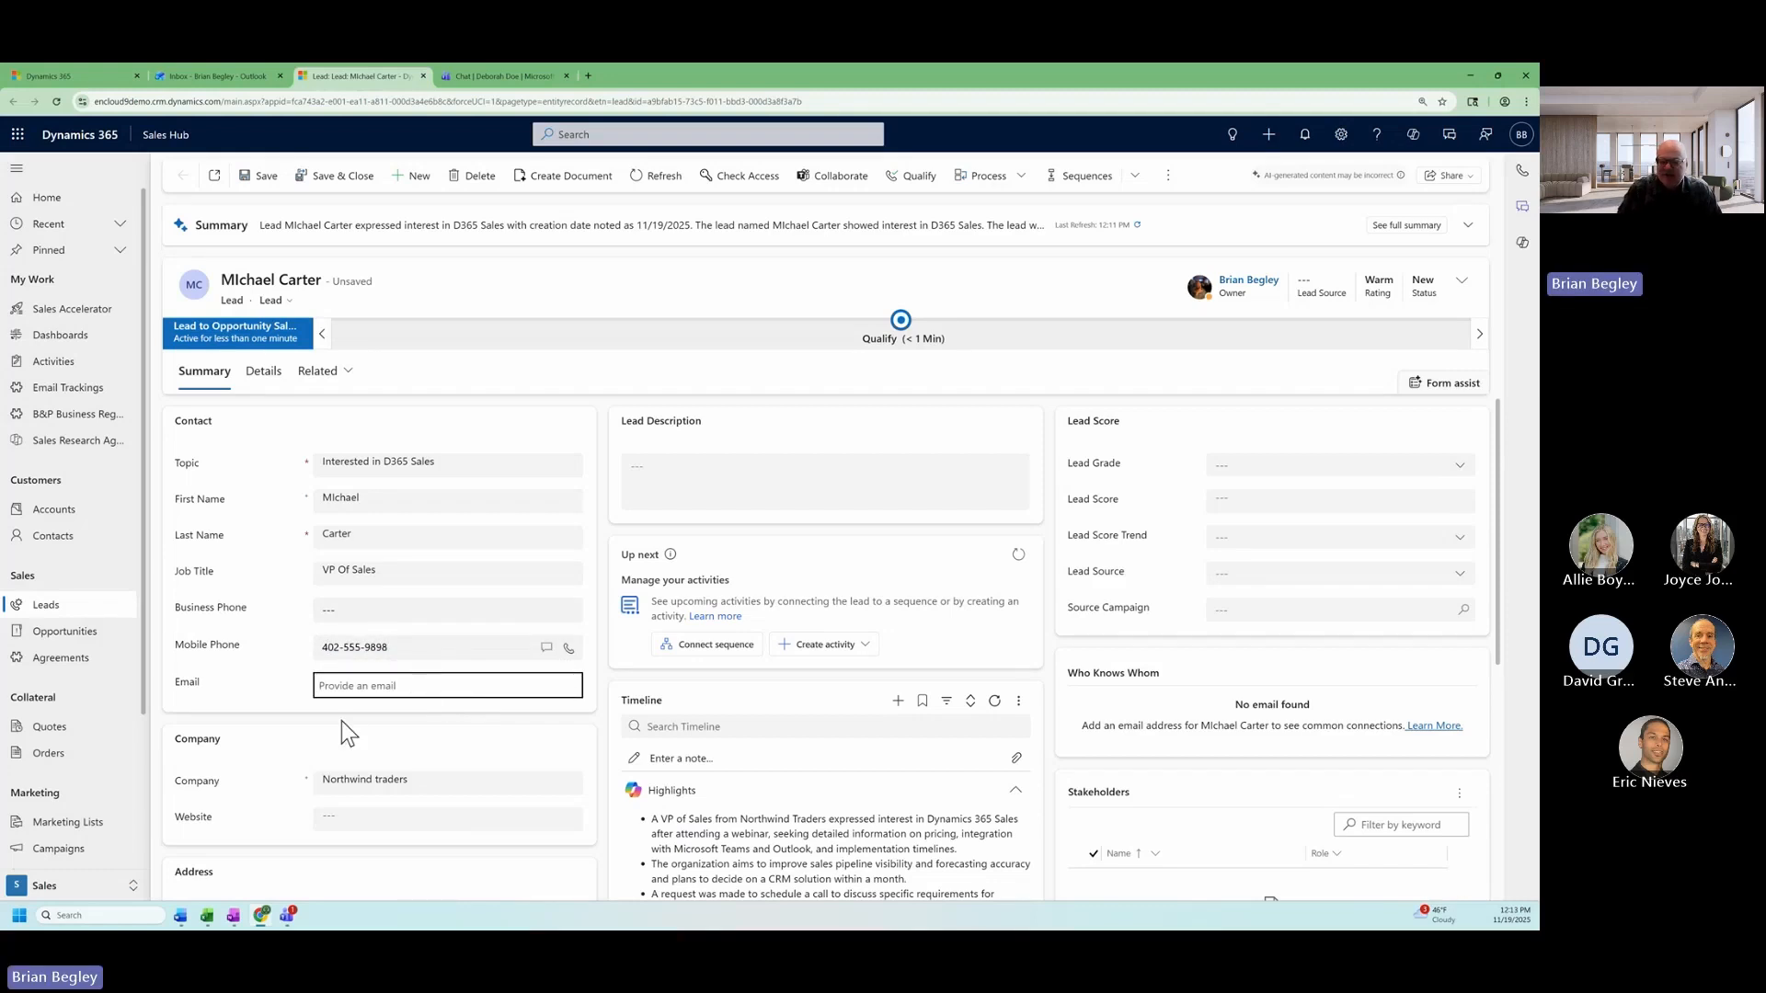